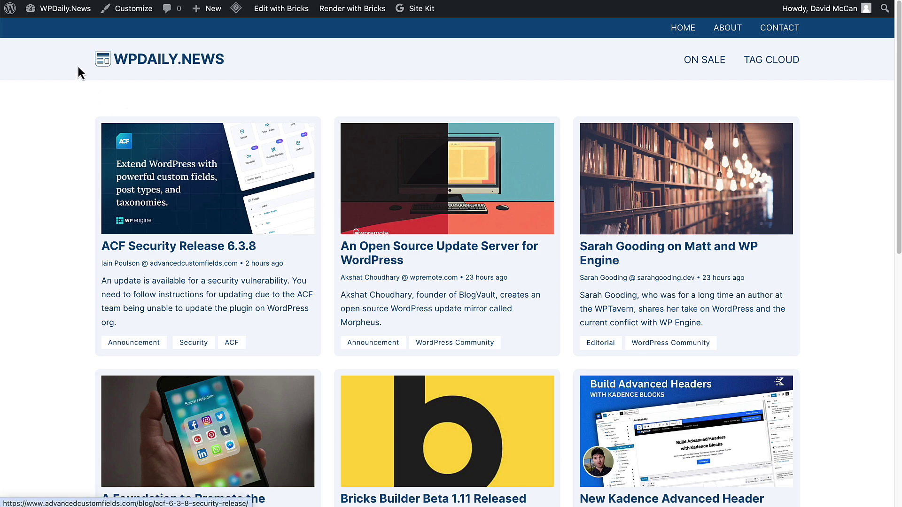
Step: Leave the WPDaily.News front end for the Dashboard via the admin bar's site-name menu
mouse_move(65, 17)
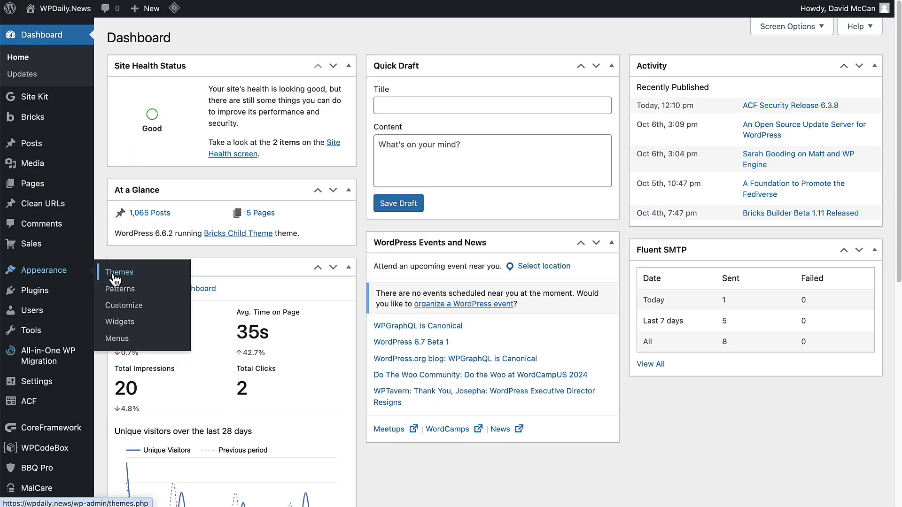
Step: Visit Appearance > Themes, then the Installed Plugins list, scrolling down to Slim SEO 3.25.3
click(116, 277)
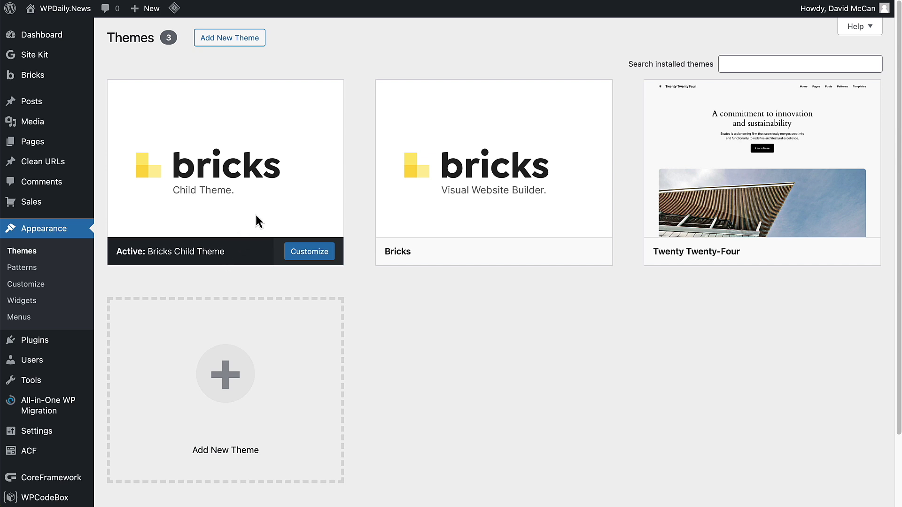
click(37, 342)
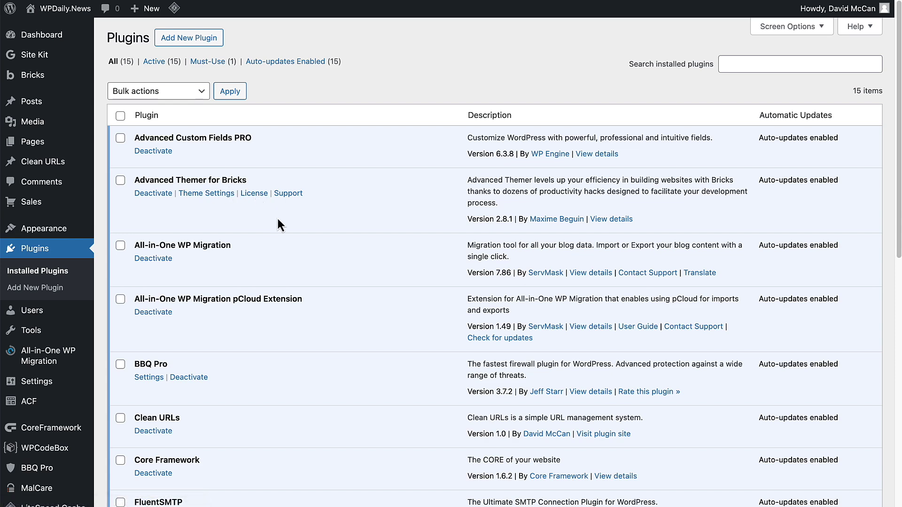
scroll(278, 216, down, 3)
scroll(278, 218, down, 5)
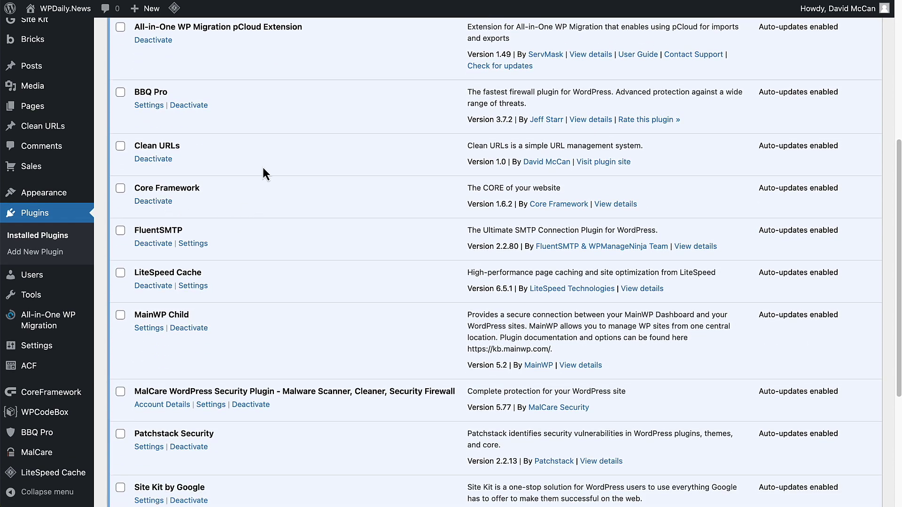
scroll(241, 387, down, 3)
scroll(241, 387, down, 2)
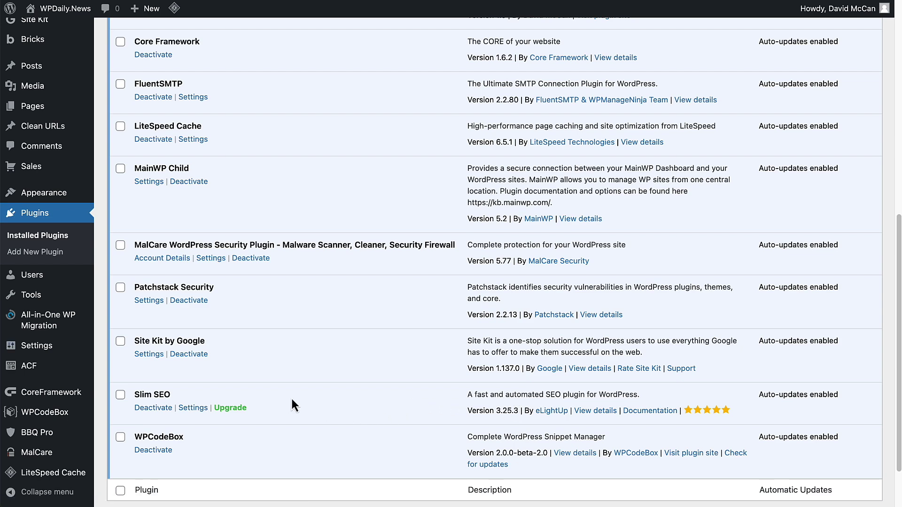
Step: Open Settings > Slim SEO and scroll through the Features tab's toggles
mouse_move(83, 350)
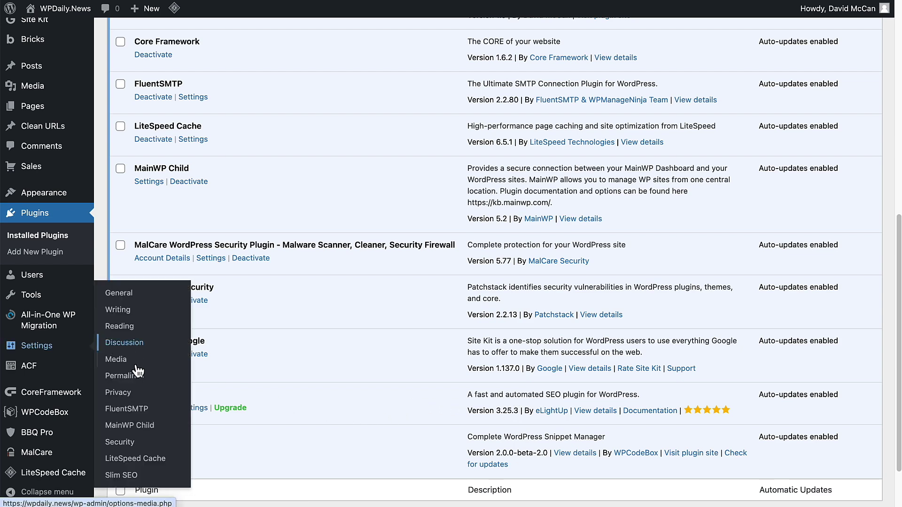
click(121, 476)
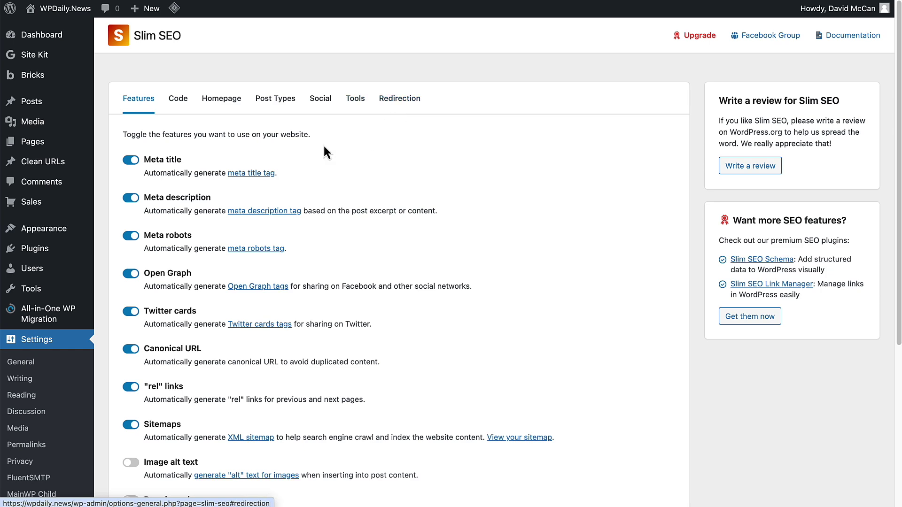
scroll(170, 148, down, 3)
scroll(170, 146, down, 3)
scroll(171, 151, down, 2)
scroll(171, 151, down, 1)
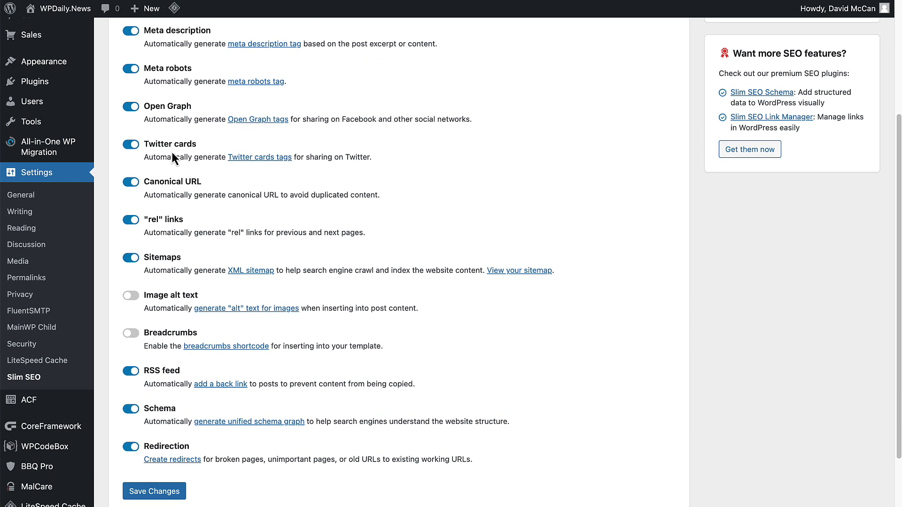
scroll(171, 150, up, 6)
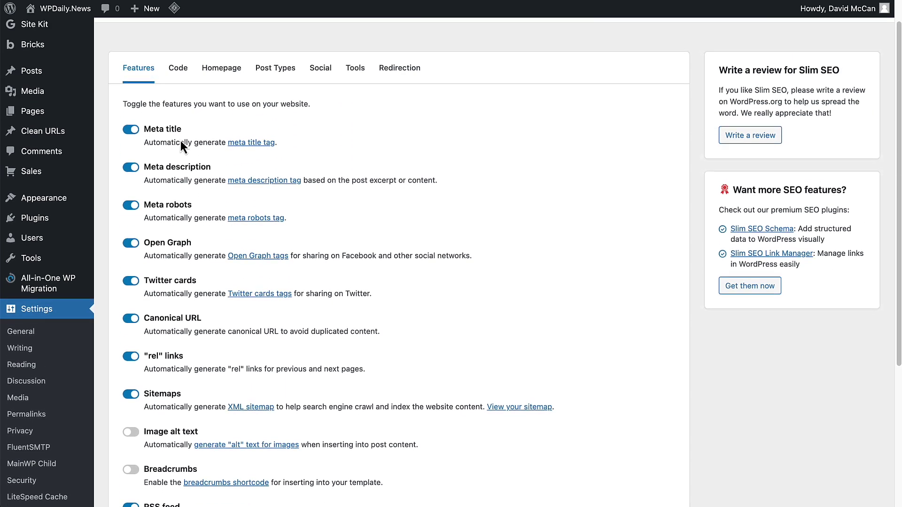
Step: Review the Code tab, then bring up the Homepage meta title, description and image settings
click(178, 77)
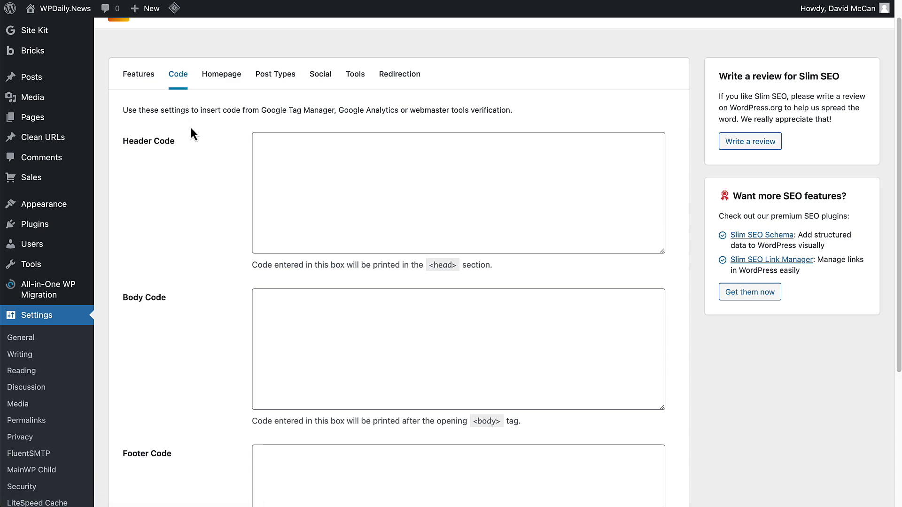
scroll(191, 128, down, 3)
scroll(192, 130, up, 3)
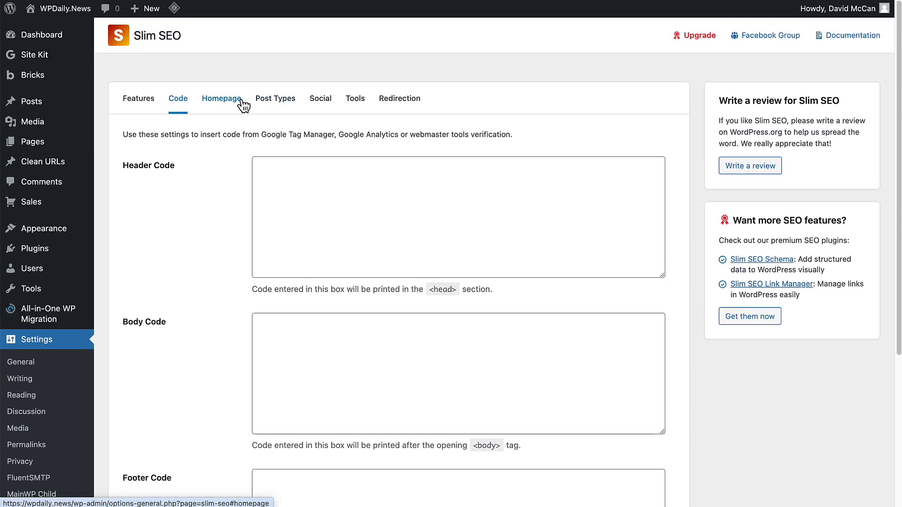
click(227, 106)
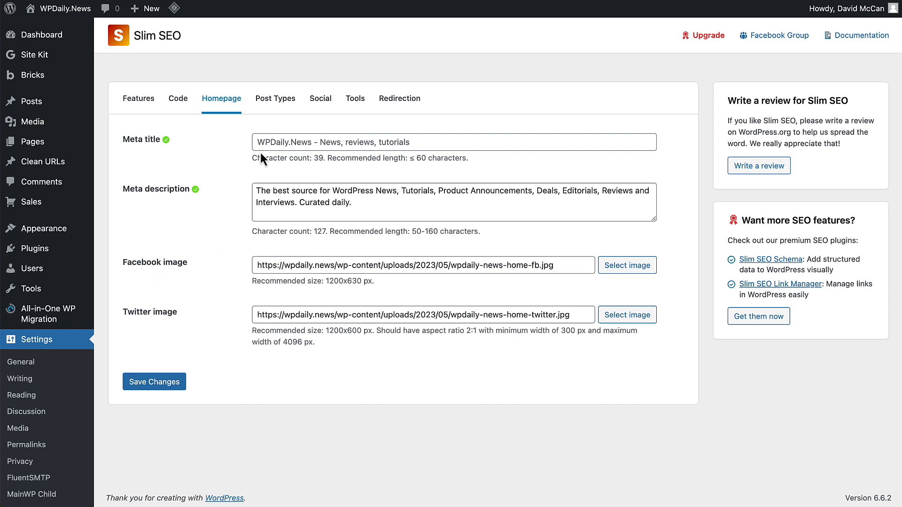
Step: In the Post Types tab, check the search visibility settings for the URL post type
click(280, 102)
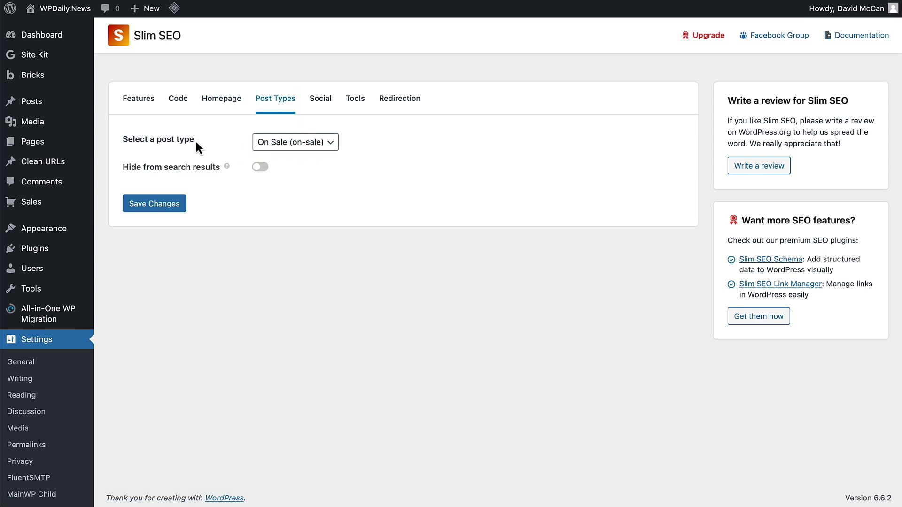
click(336, 146)
click(335, 144)
click(294, 144)
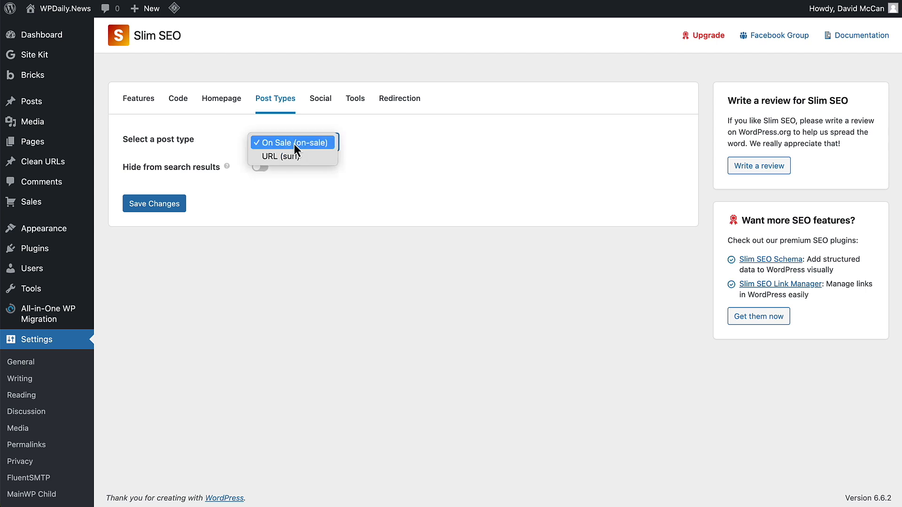
click(289, 157)
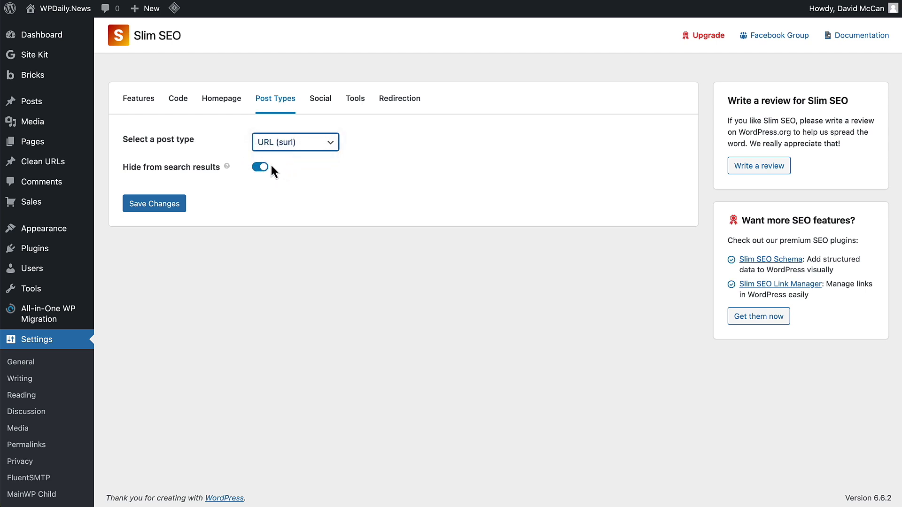
Step: Switch the post type back to On Sale and view the Social image settings
click(288, 144)
click(288, 131)
click(324, 104)
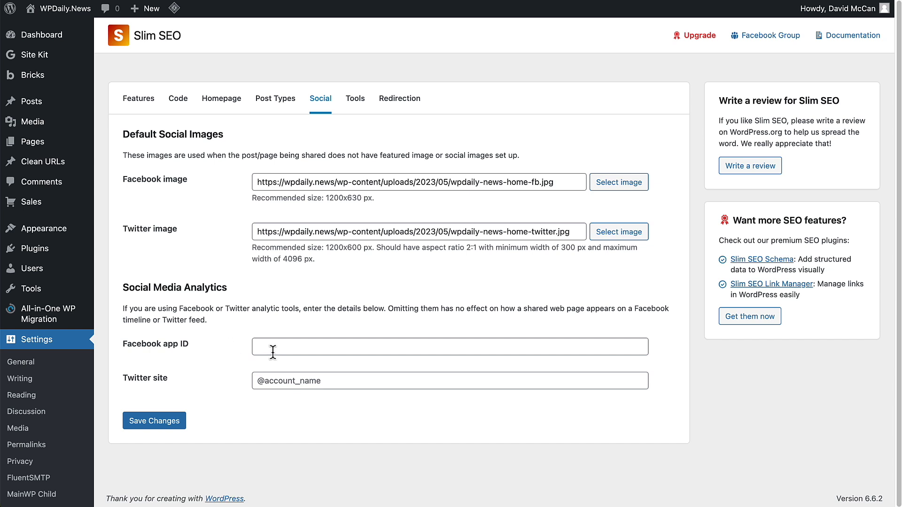
Step: Check the Tools tab's Migrate SEO data sources without changing them, then view Redirection
click(357, 104)
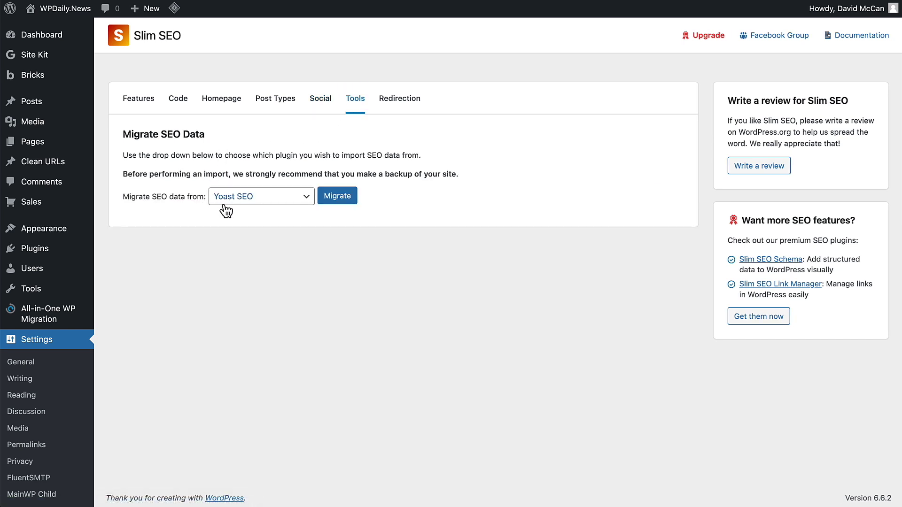
click(274, 201)
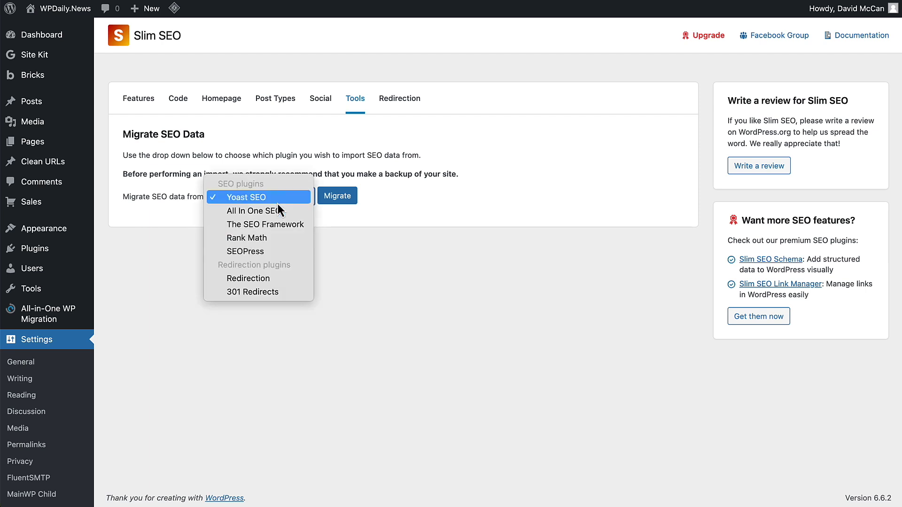
click(283, 199)
click(403, 101)
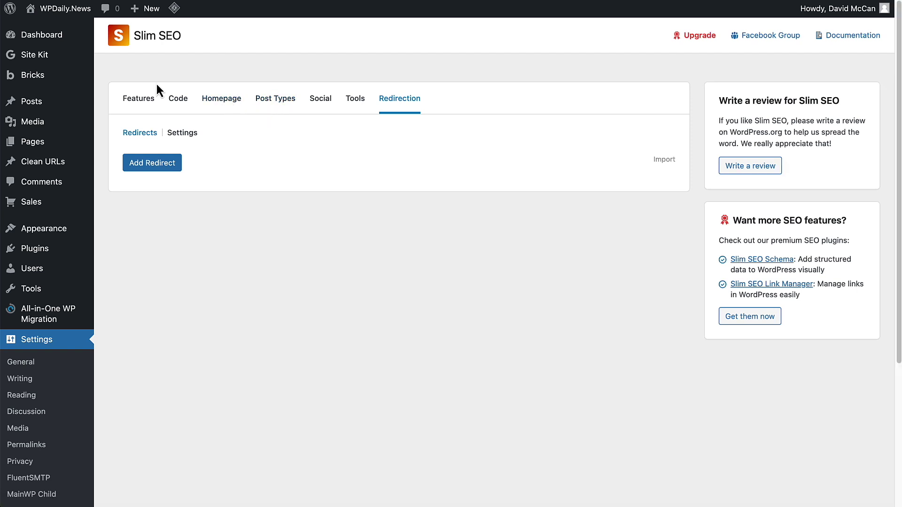
Step: Update Slim SEO by uploading and installing slim-seo.zip through Add New Plugin > Upload Plugin
mouse_move(65, 254)
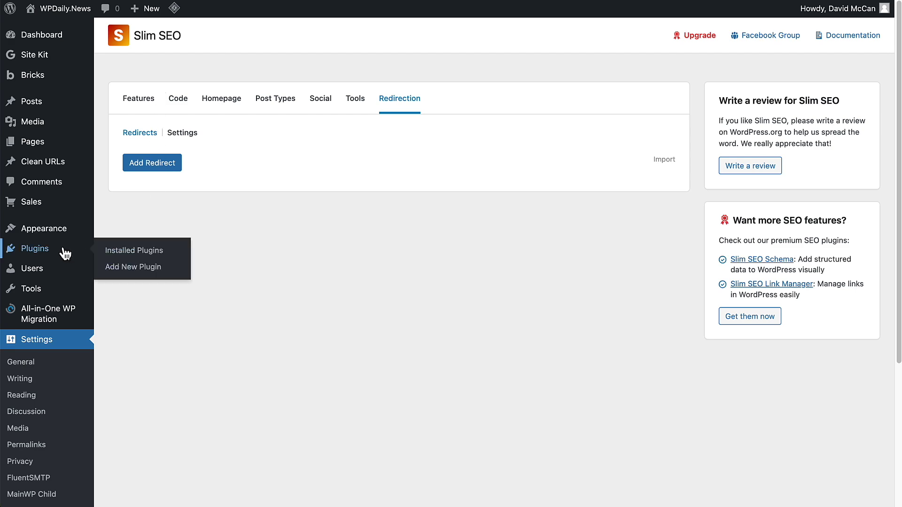
click(133, 267)
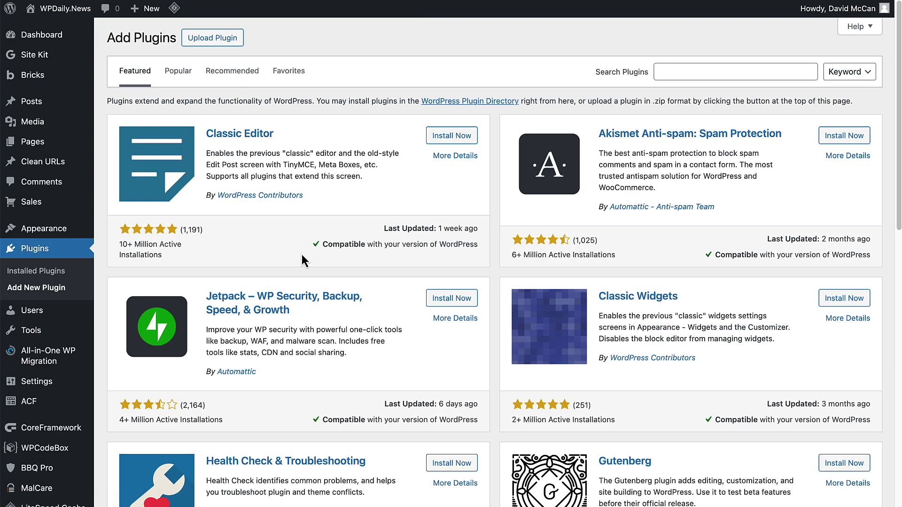
click(234, 44)
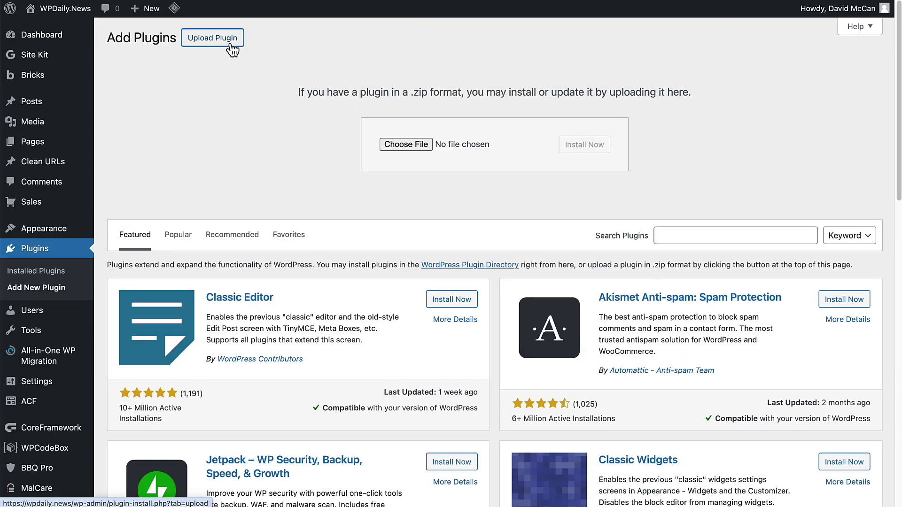
click(408, 141)
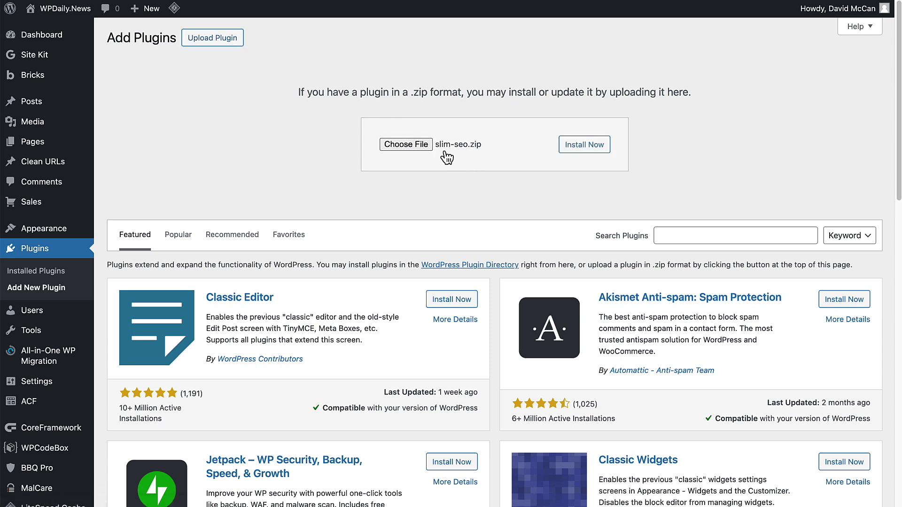
click(586, 146)
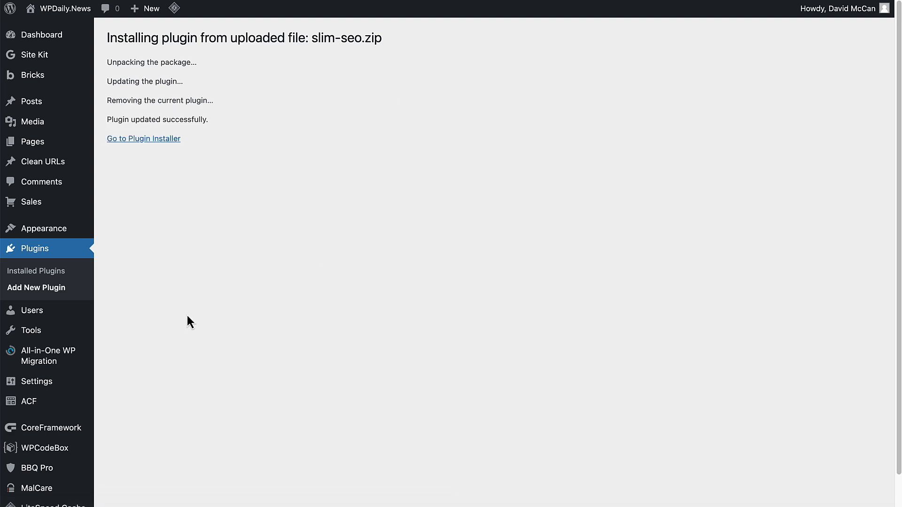
mouse_move(64, 390)
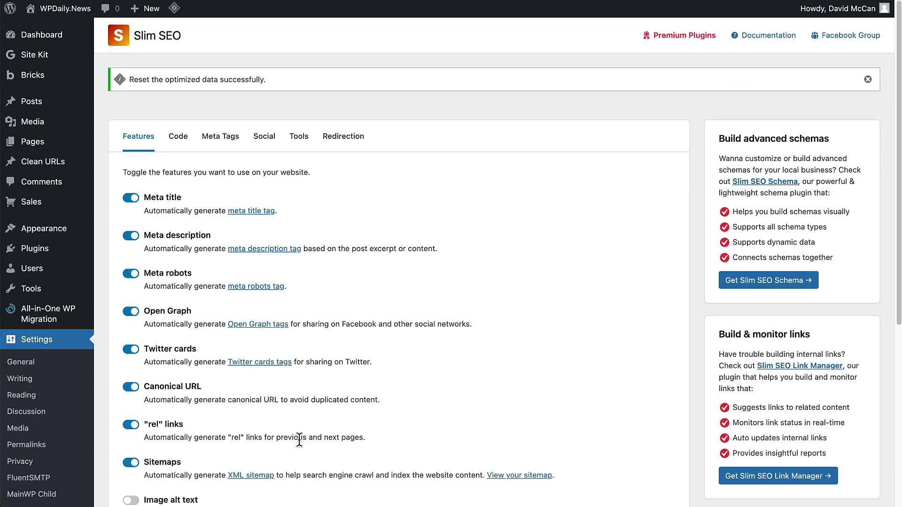
Step: Dismiss the data-reset notice and show the Meta Tags tab's Homepage title and description settings
click(868, 80)
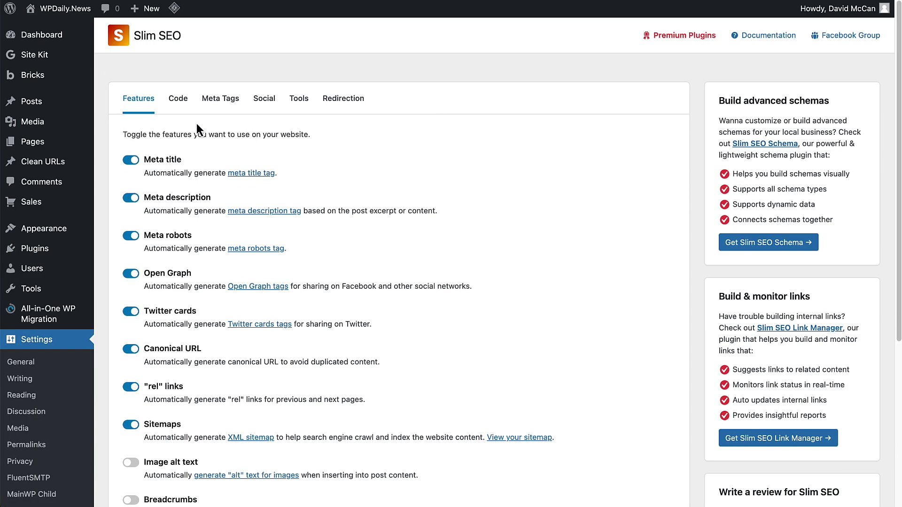
click(218, 101)
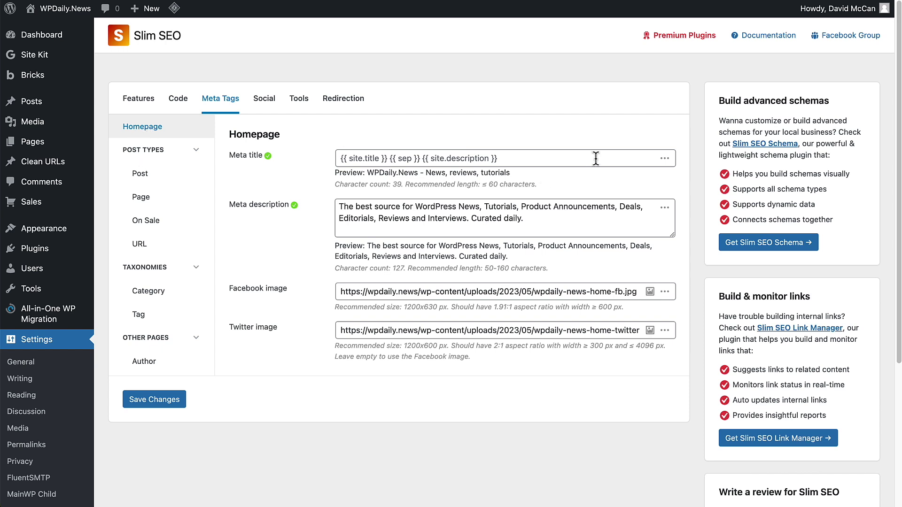
click(664, 160)
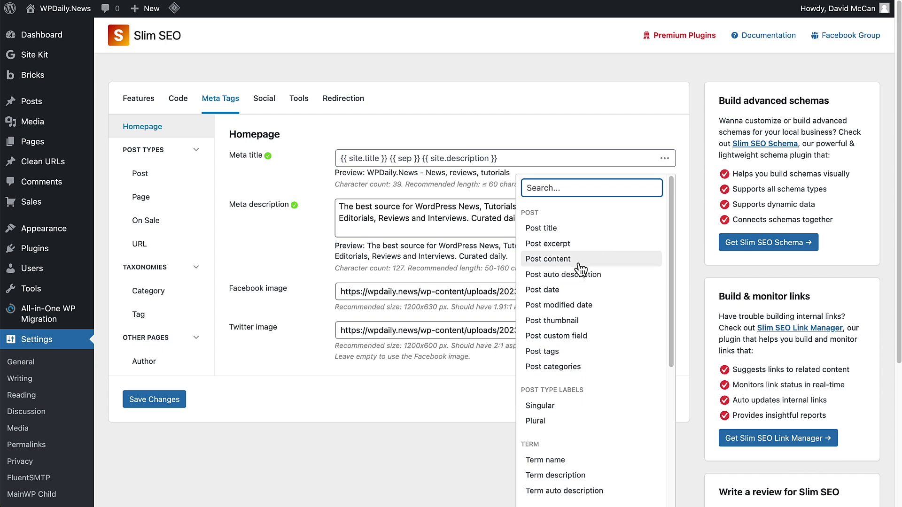
scroll(583, 263, down, 5)
scroll(583, 248, down, 3)
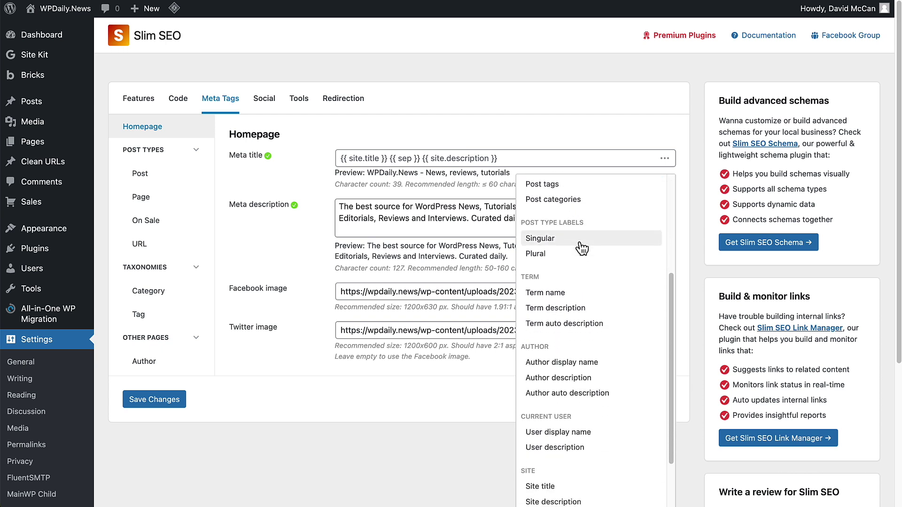
scroll(583, 250, down, 1)
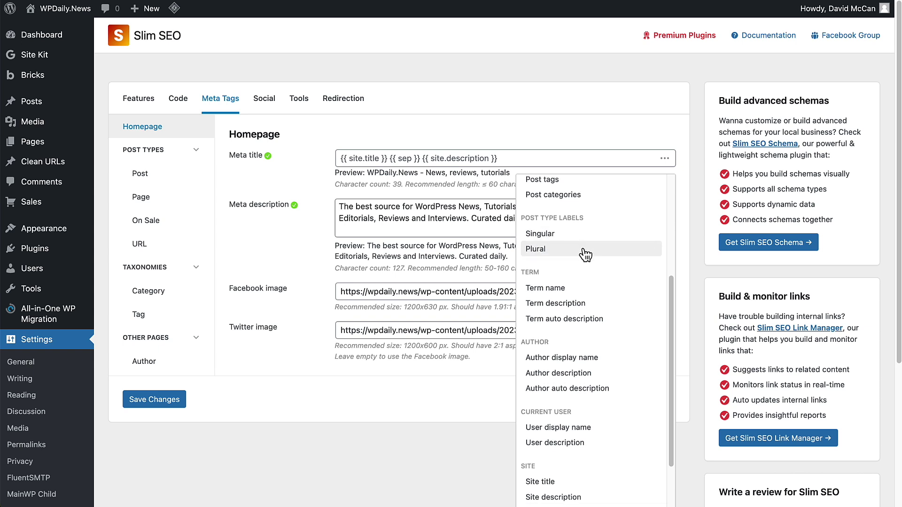
scroll(585, 254, down, 5)
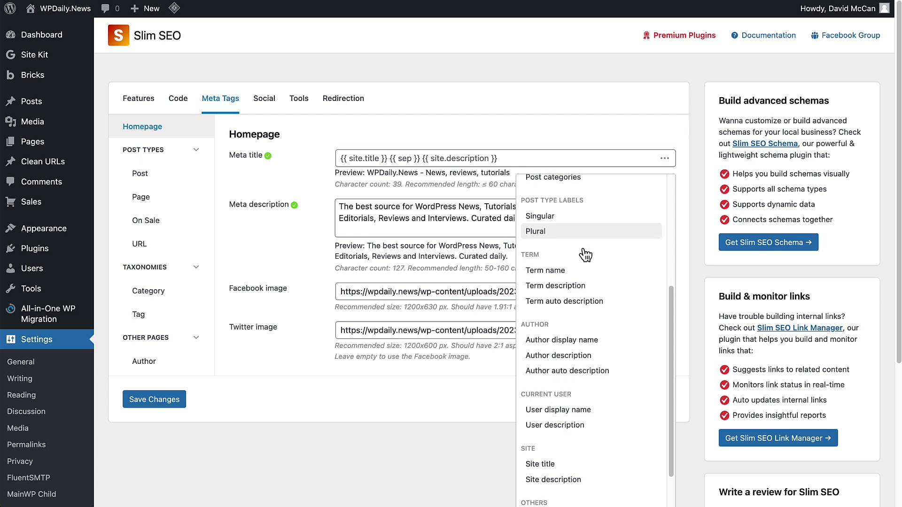
scroll(585, 254, down, 1)
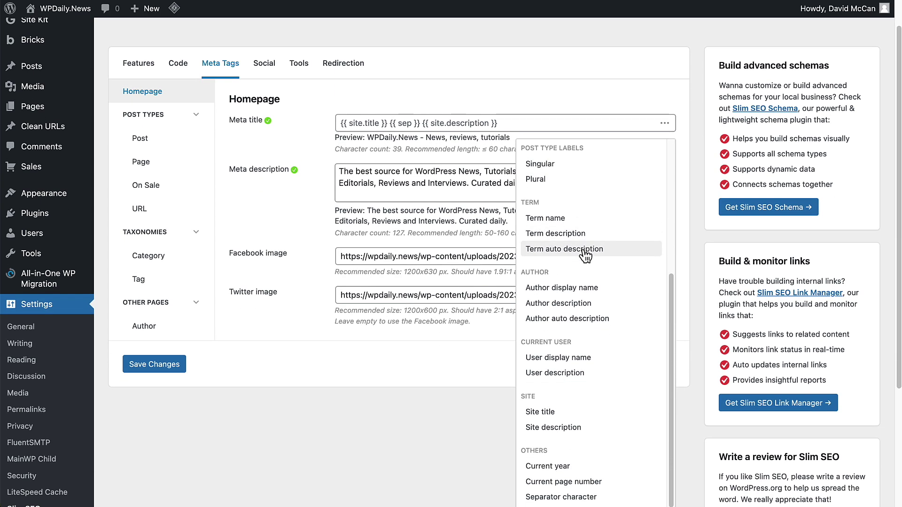
scroll(585, 254, up, 3)
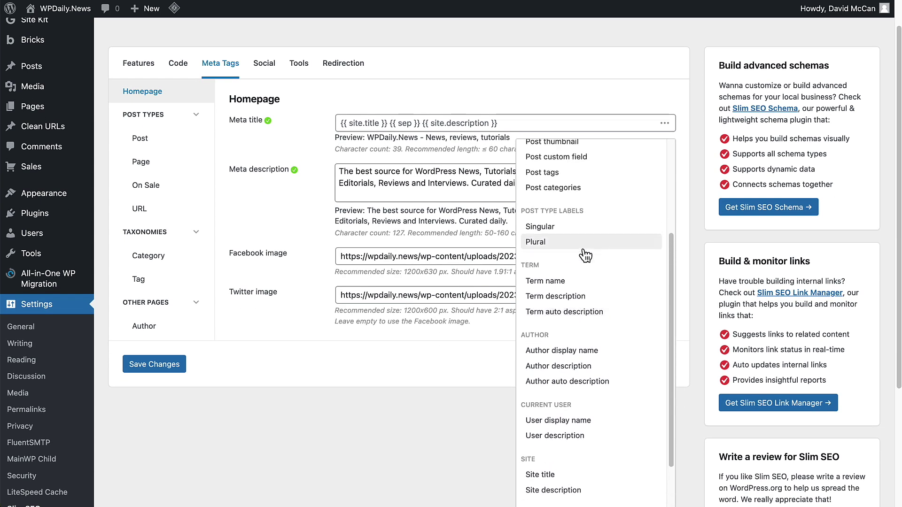
scroll(585, 254, down, 3)
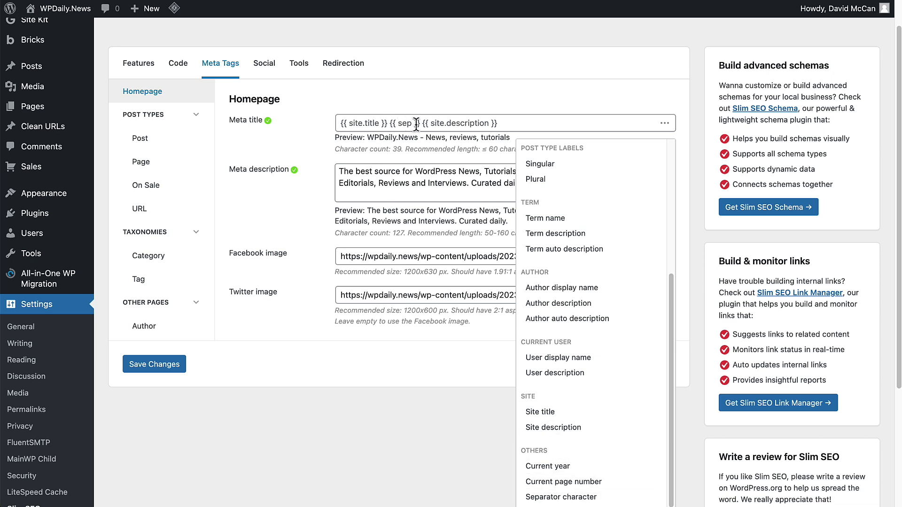
click(353, 104)
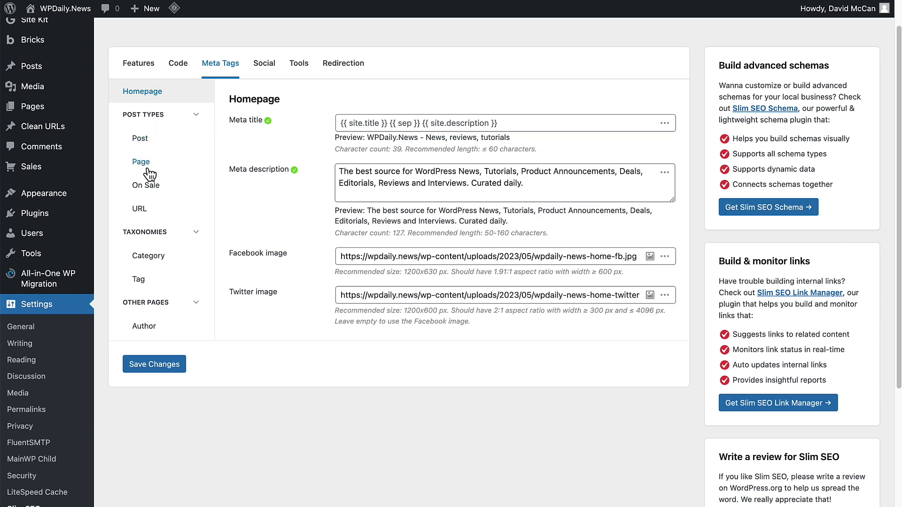
Step: Review URL and On Sale meta settings, then edit 'ACF Security Release 6.3.8' from All Posts in a new tab
click(141, 213)
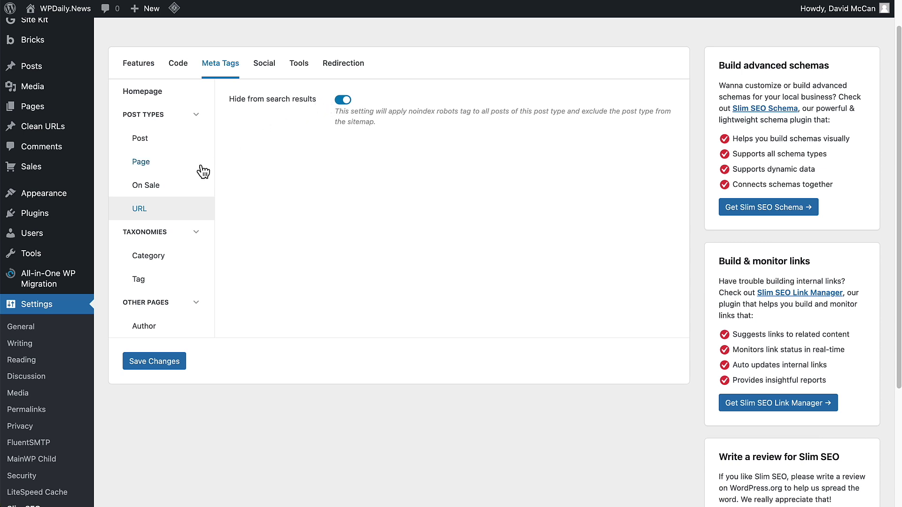
click(159, 190)
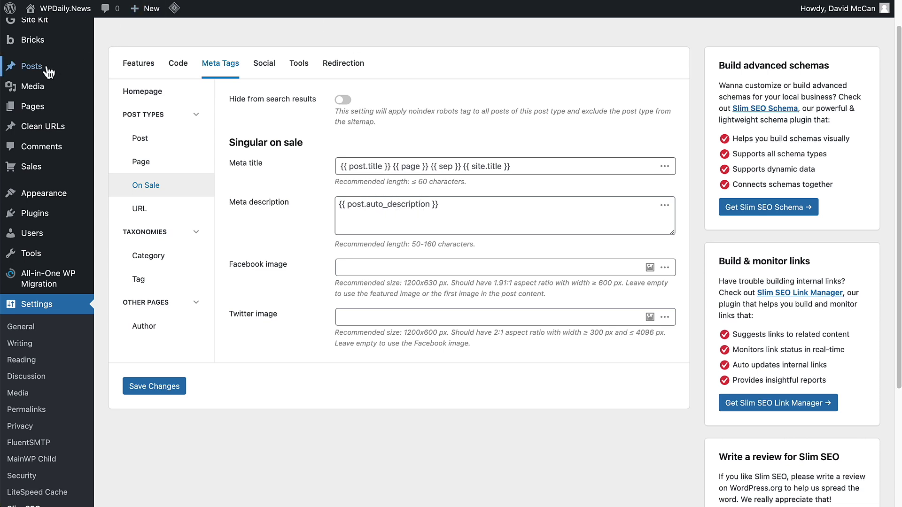
mouse_move(66, 71)
right_click(126, 68)
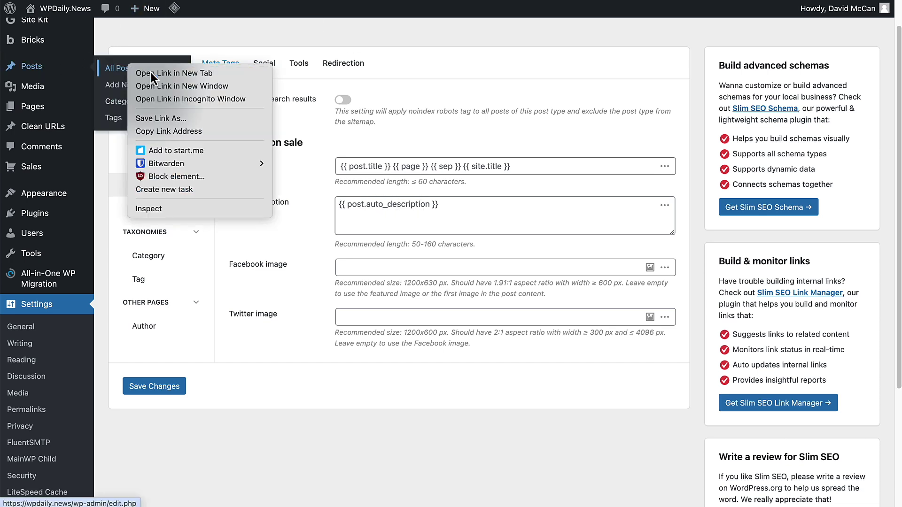
click(151, 72)
key(ctrl+Tab)
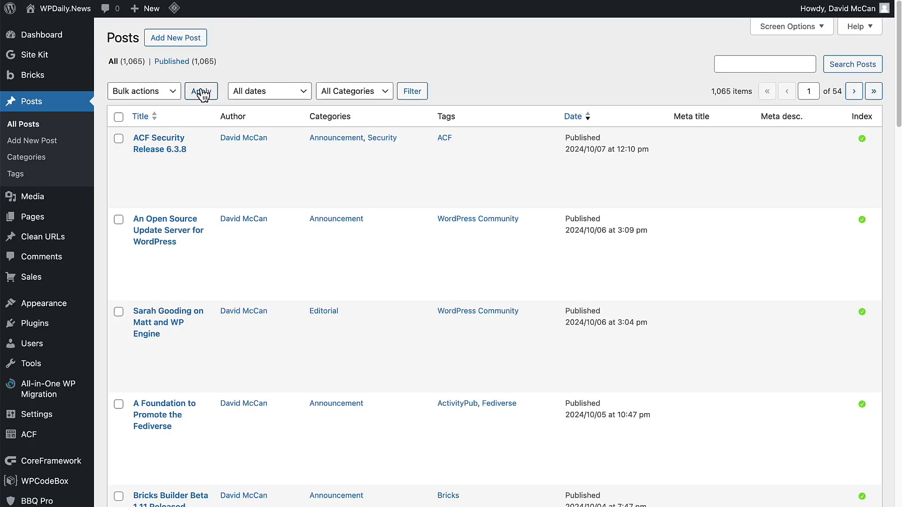
click(174, 145)
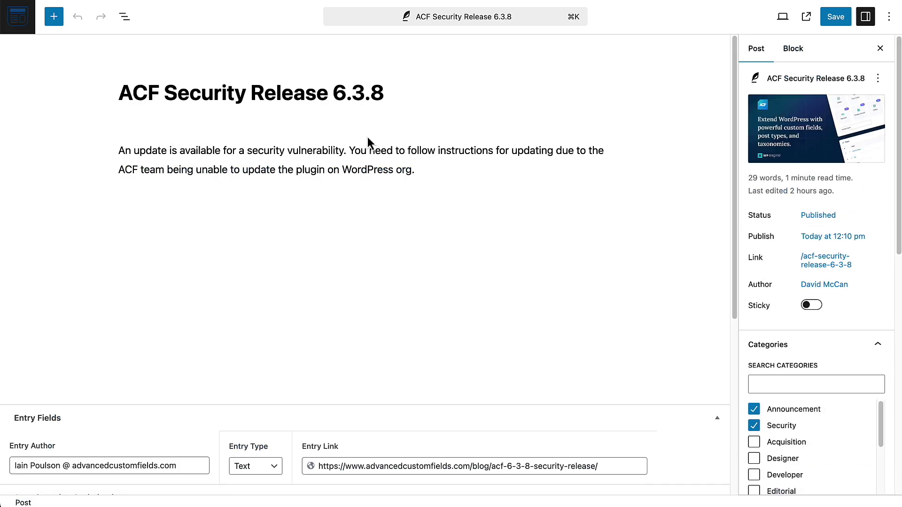
Step: Scroll the ACF Security Release post down to its Search Engine Optimization panel
scroll(367, 148, down, 2)
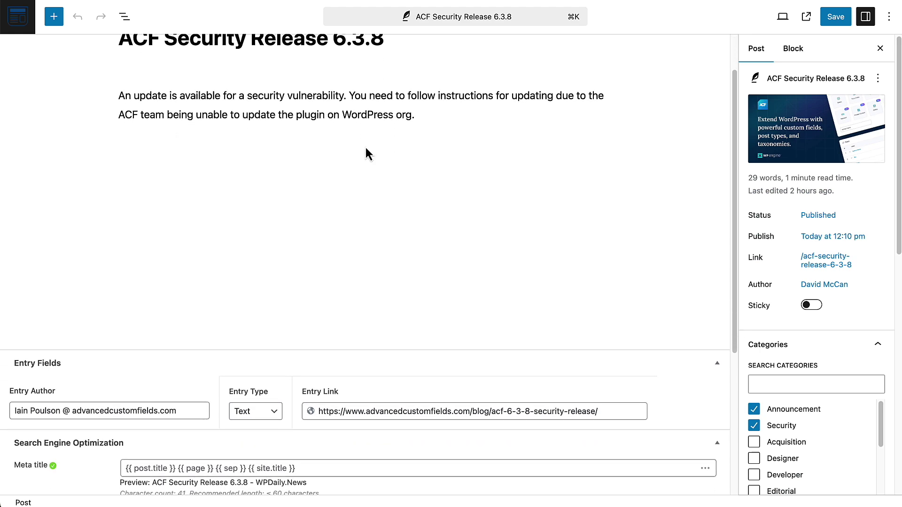
scroll(366, 154, down, 8)
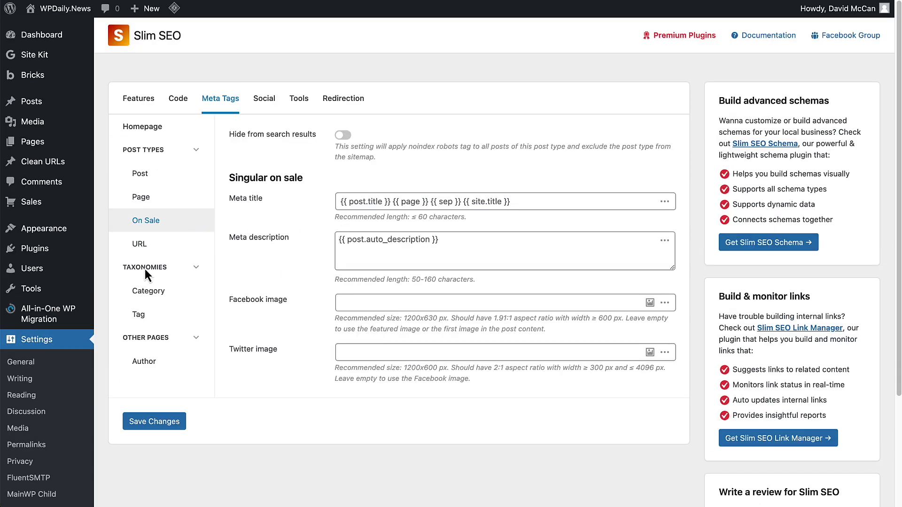
Step: Show the Category taxonomy meta tag settings, then bring up link options for Posts > Categories
click(146, 294)
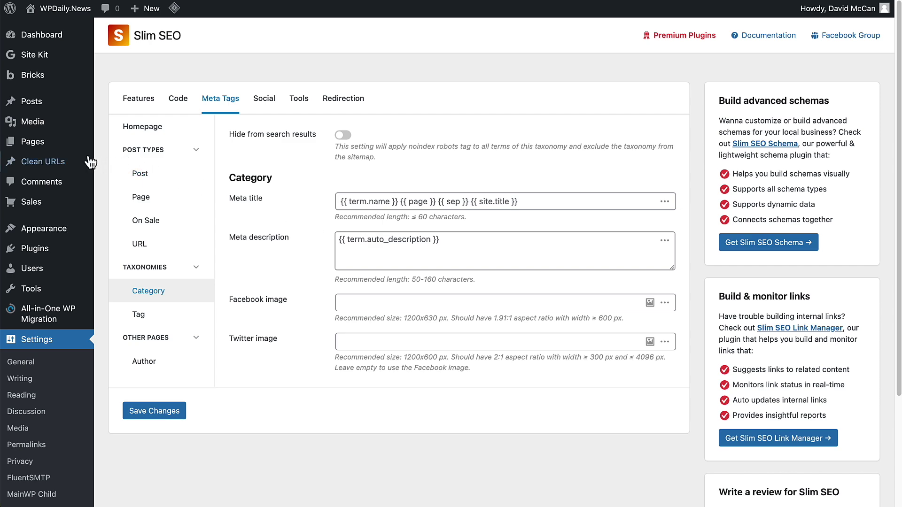
mouse_move(32, 101)
right_click(119, 138)
Step: Open Posts > Categories in a new tab and browse the list of 14 categories
click(160, 142)
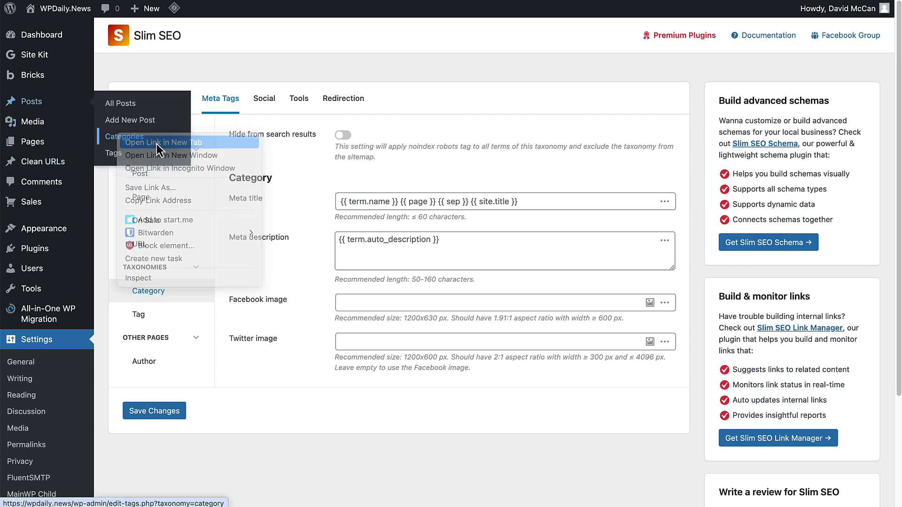
key(ctrl+Tab)
mouse_move(417, 157)
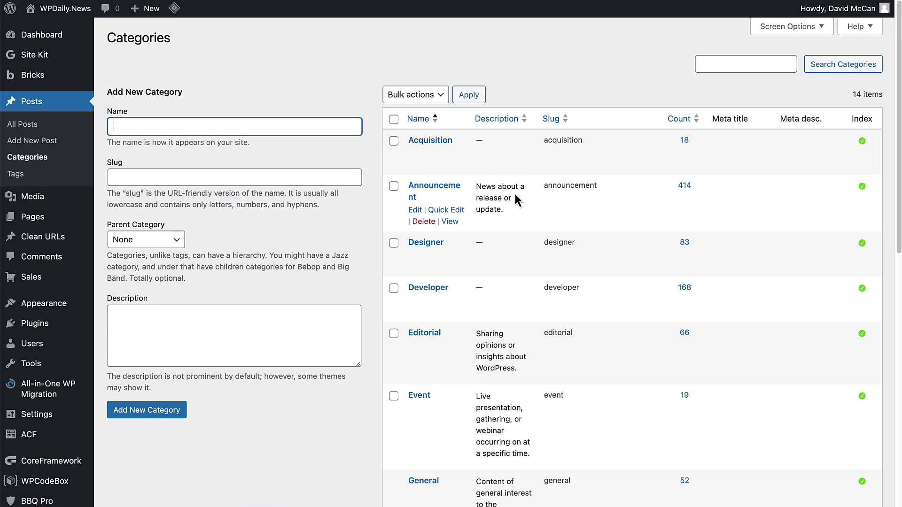
scroll(513, 208, down, 5)
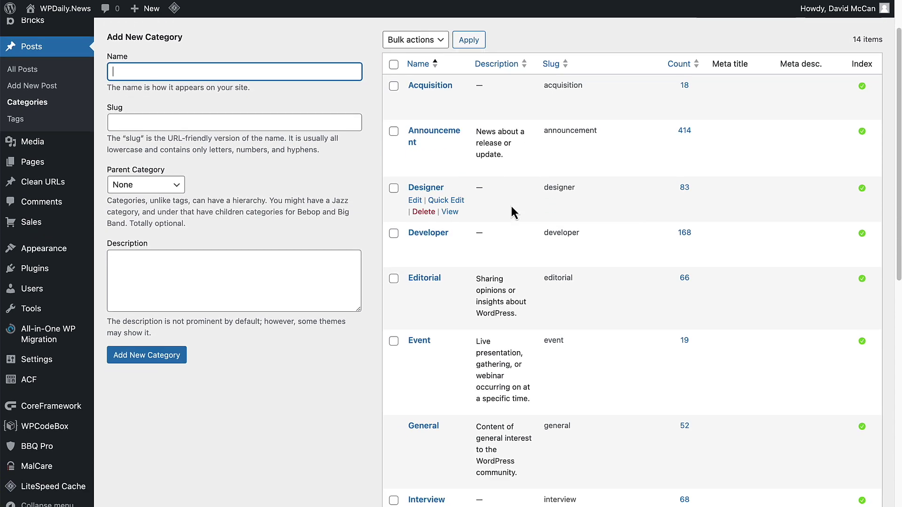
scroll(510, 205, down, 5)
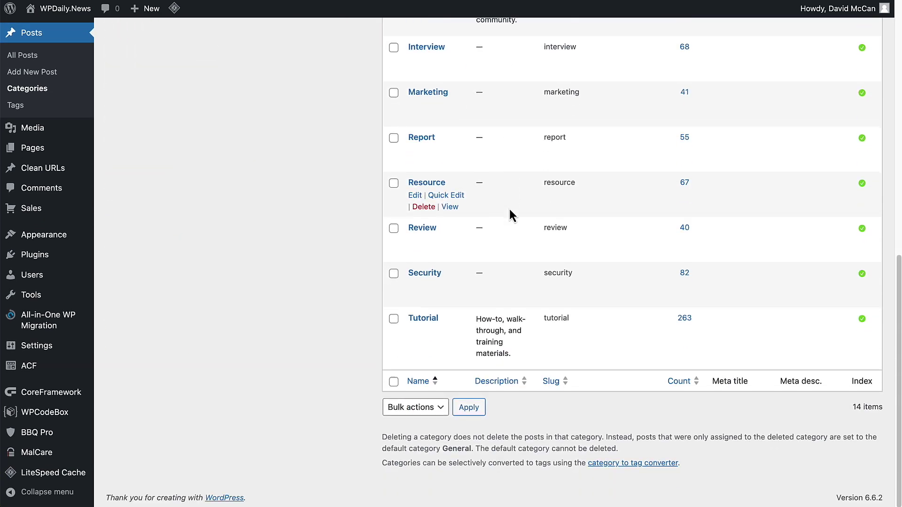
scroll(509, 210, up, 10)
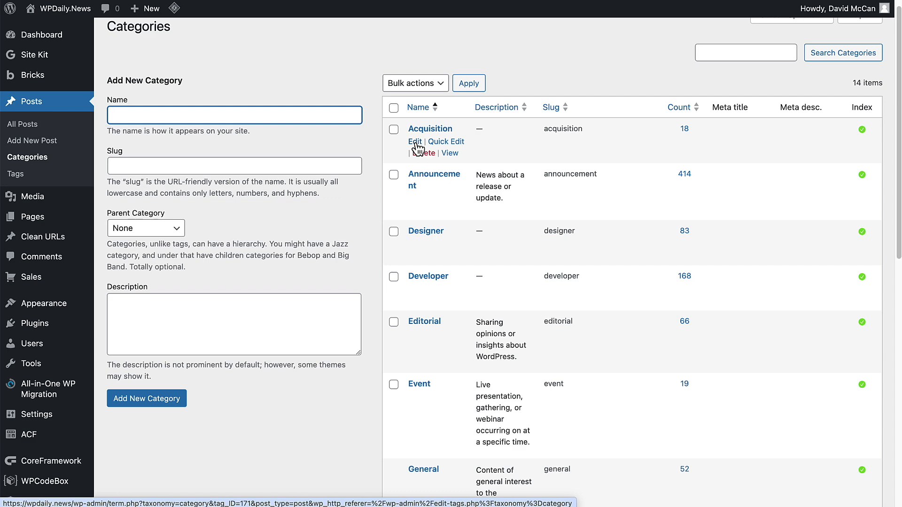
Step: Inspect the Acquisition category's Slim SEO meta description, then return to the Categories list
click(416, 142)
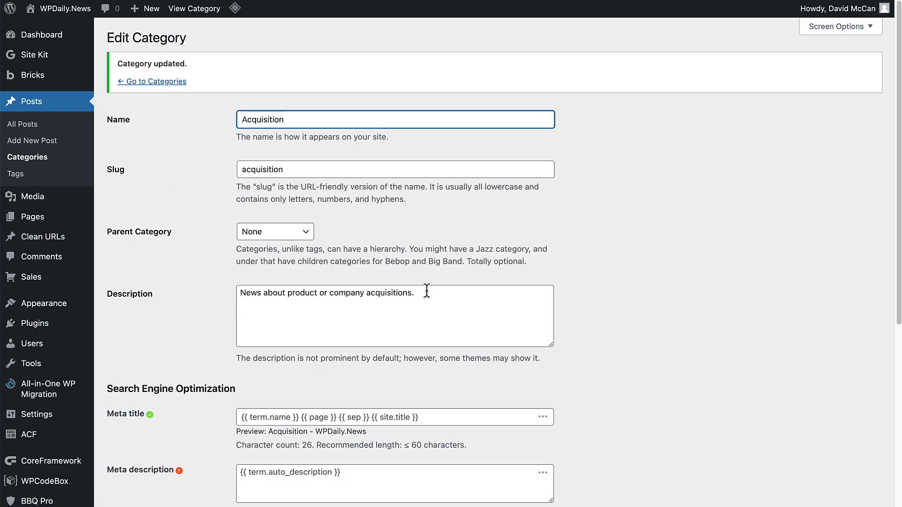
scroll(168, 289, down, 5)
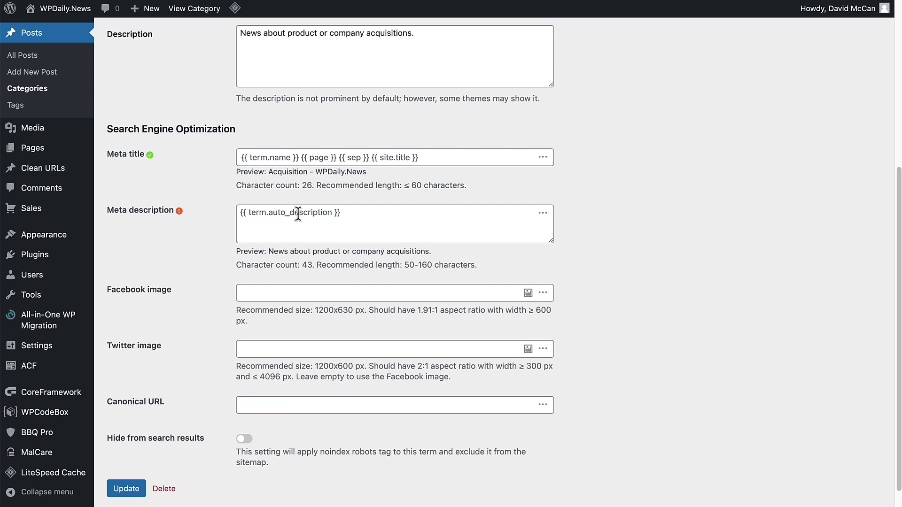
click(179, 210)
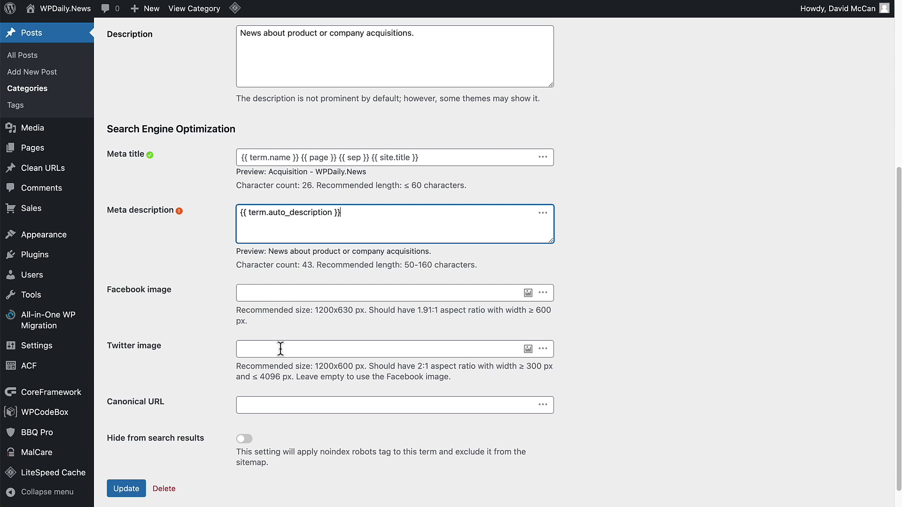
scroll(282, 342, up, 1)
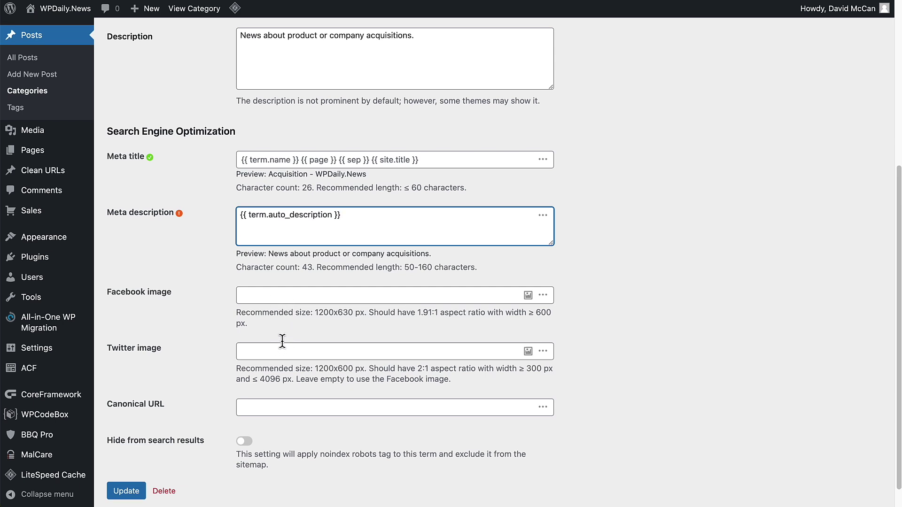
scroll(282, 342, up, 5)
scroll(285, 339, up, 6)
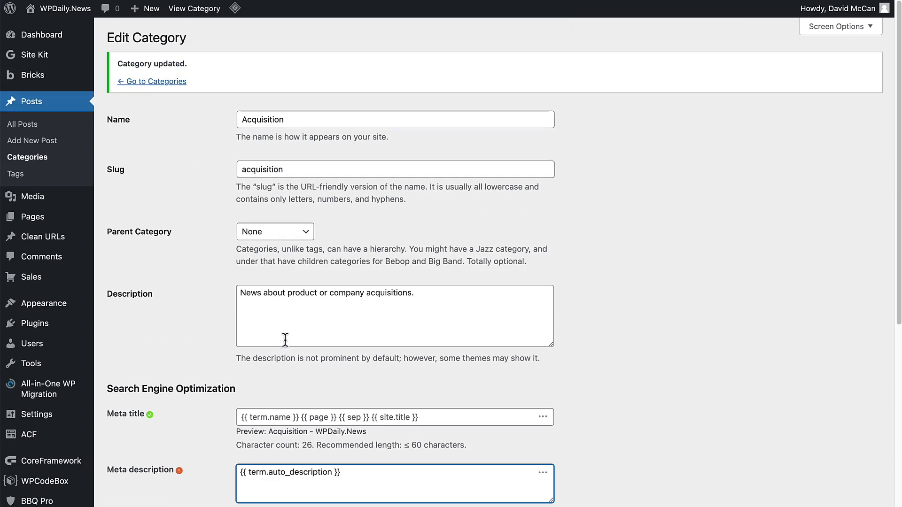
scroll(285, 339, down, 6)
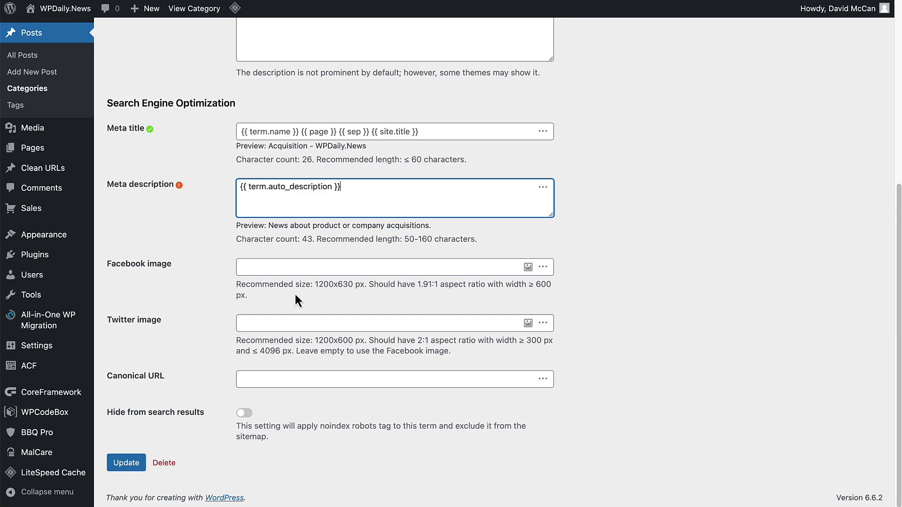
key(alt+Left)
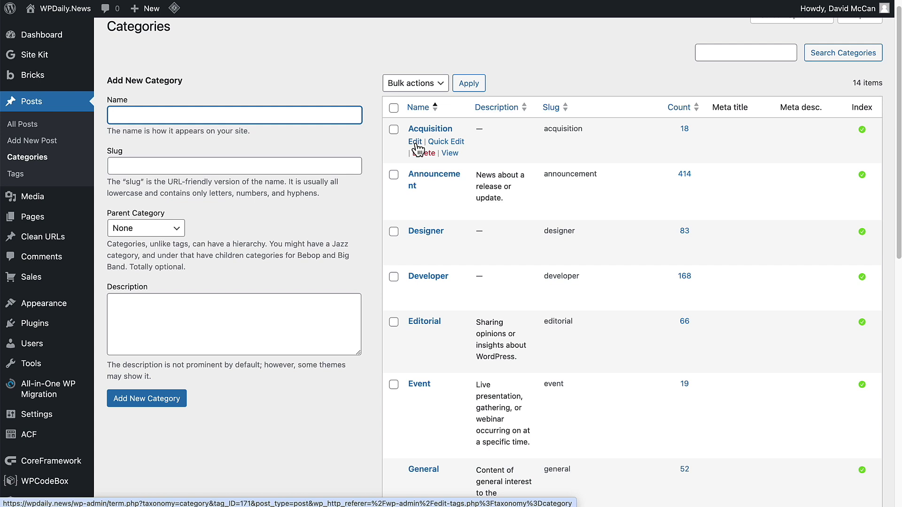
Step: Open the Acquisition category's edit page and scroll through its settings
click(416, 144)
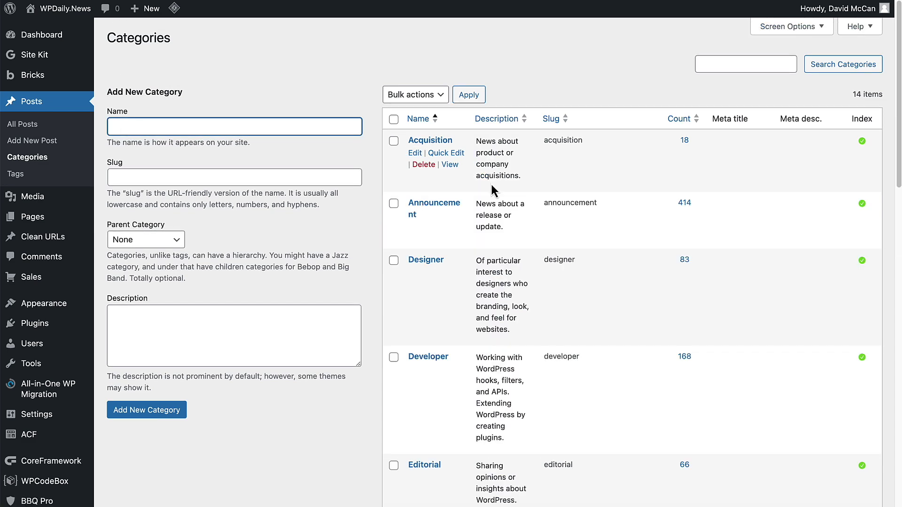
scroll(490, 183, down, 2)
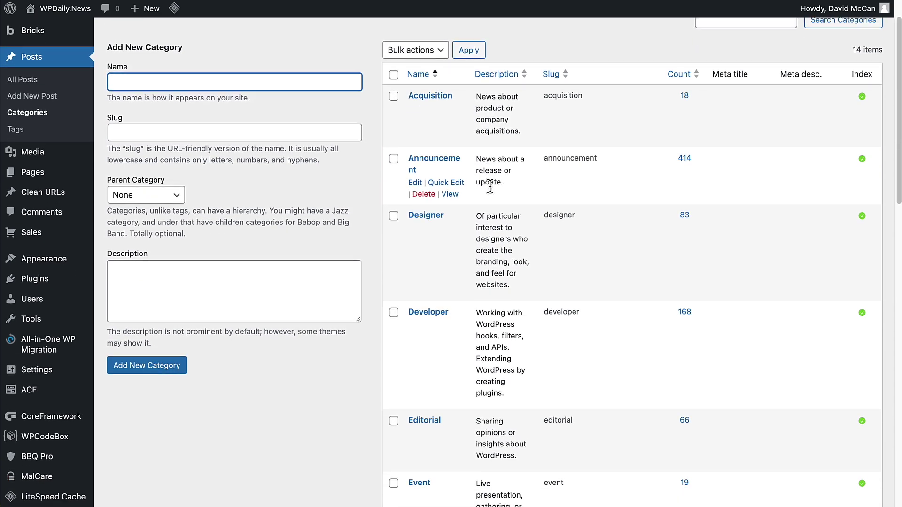
scroll(490, 187, down, 10)
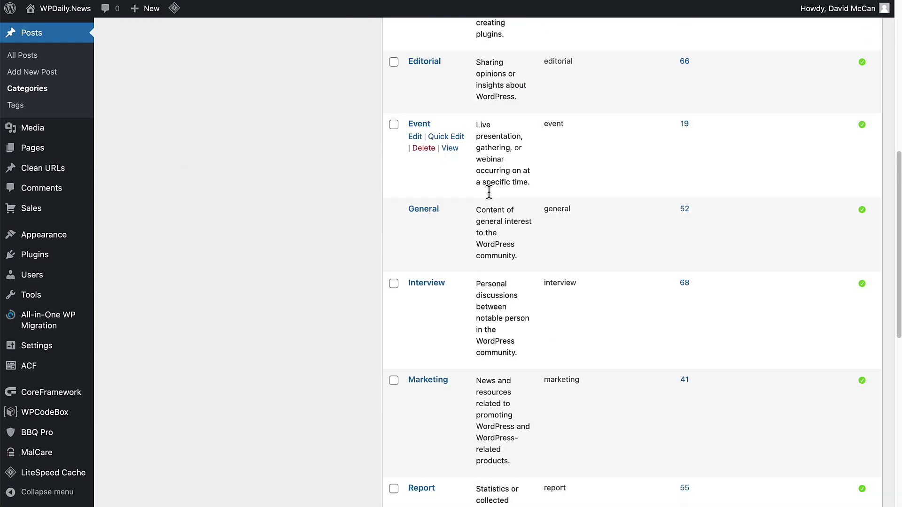
scroll(490, 194, down, 5)
scroll(489, 198, up, 15)
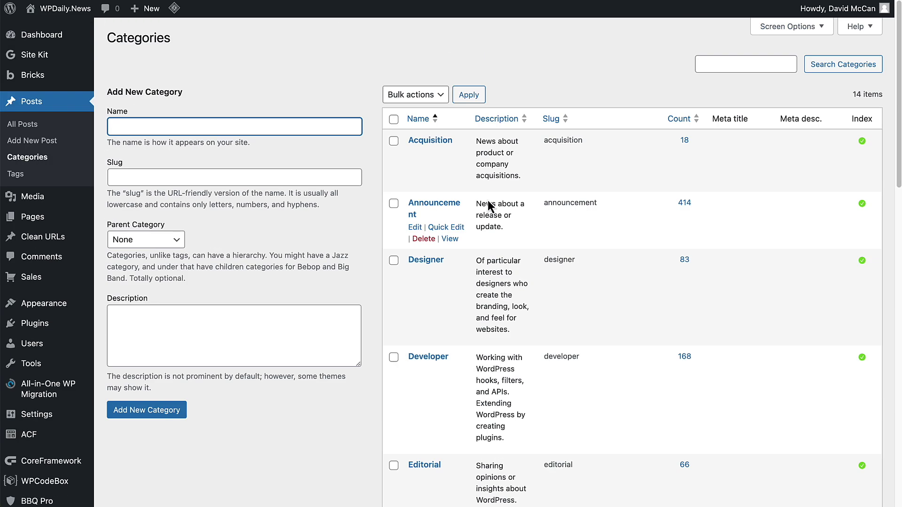
Step: Go to Posts > Tags and browse the 204 tags and their Slim SEO columns
click(25, 179)
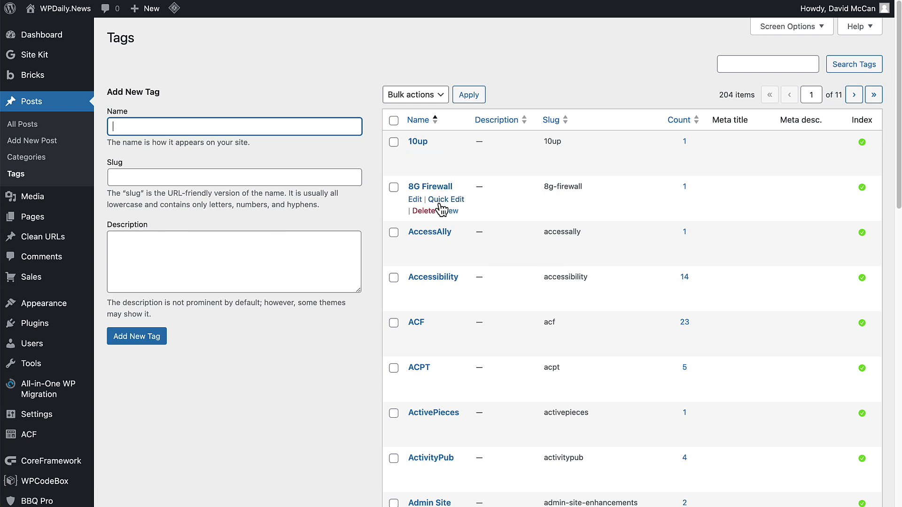
scroll(442, 291, down, 2)
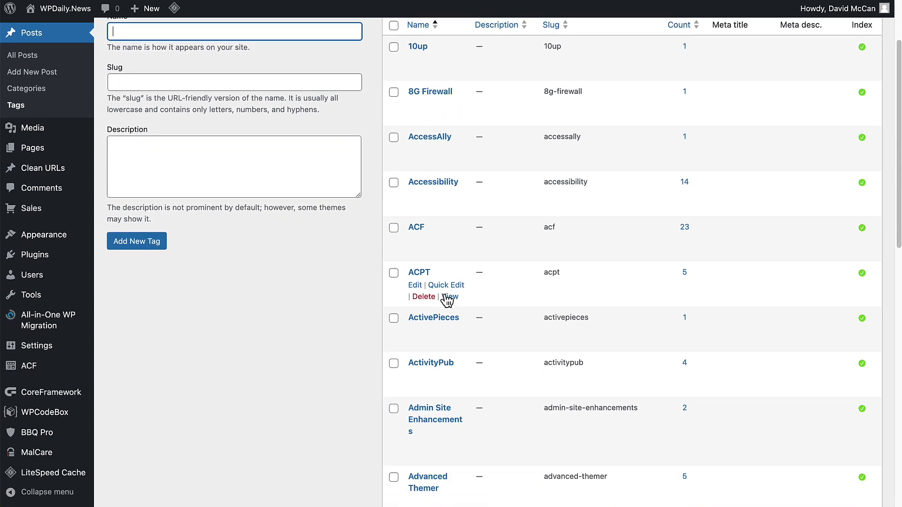
scroll(444, 301, down, 10)
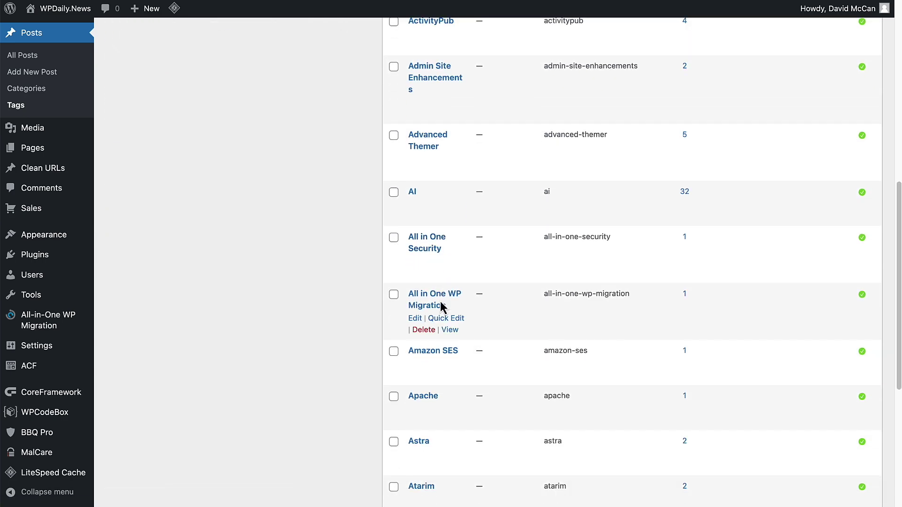
scroll(439, 303, down, 3)
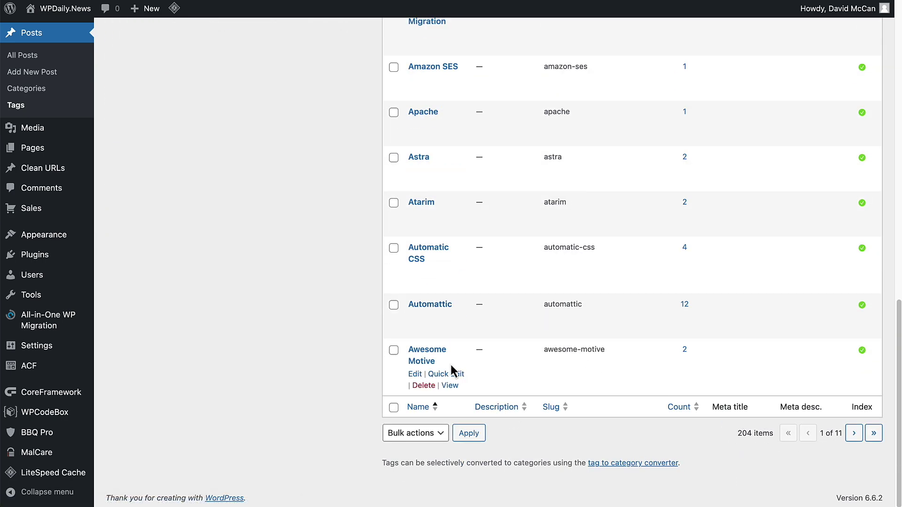
scroll(450, 365, up, 4)
scroll(450, 371, up, 12)
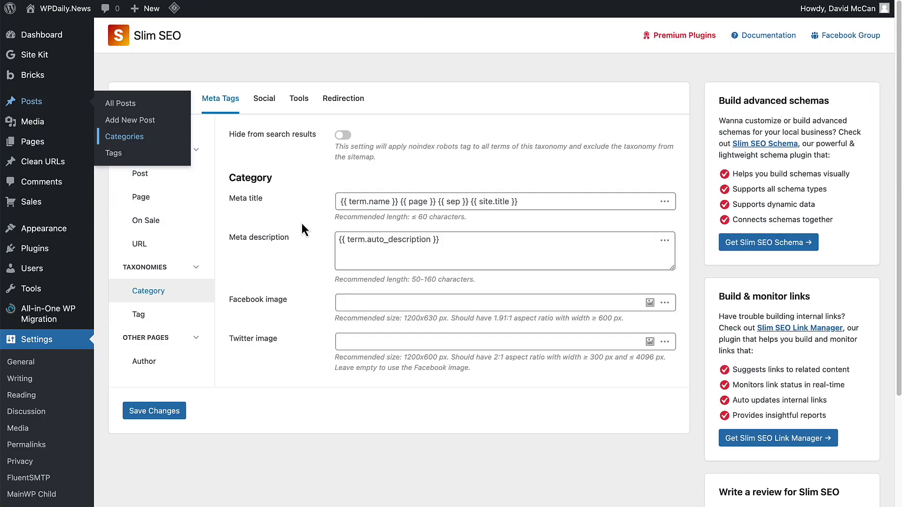
Step: In Slim SEO Meta Tags > Tag, make the meta description 'News and resources related to {{ term.name }}'
click(308, 205)
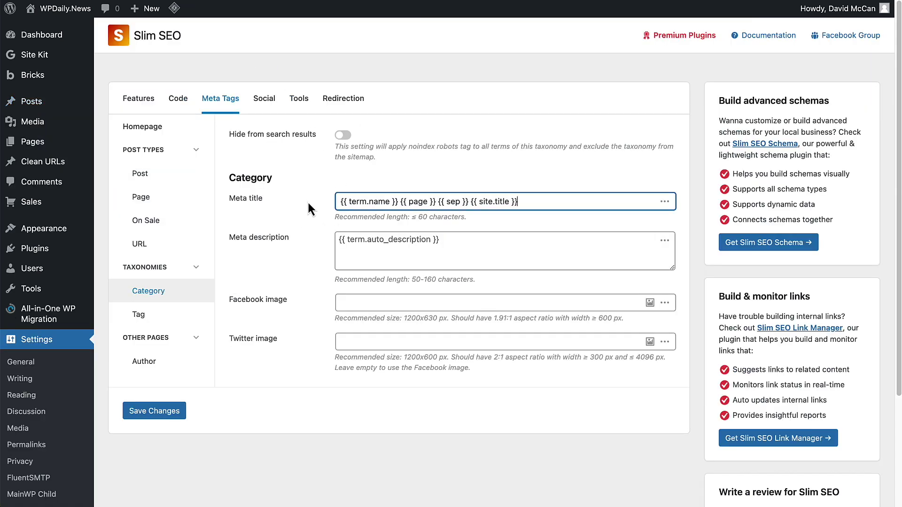
click(163, 314)
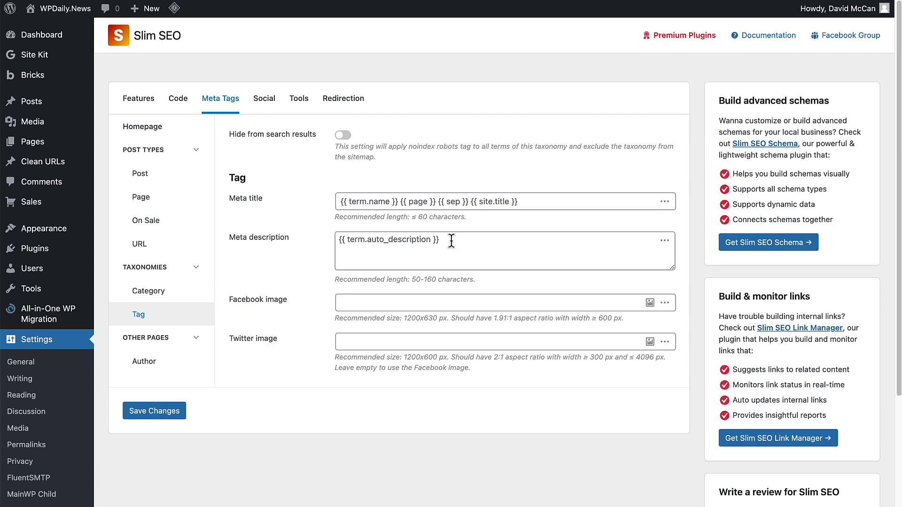
drag(451, 240, 324, 251)
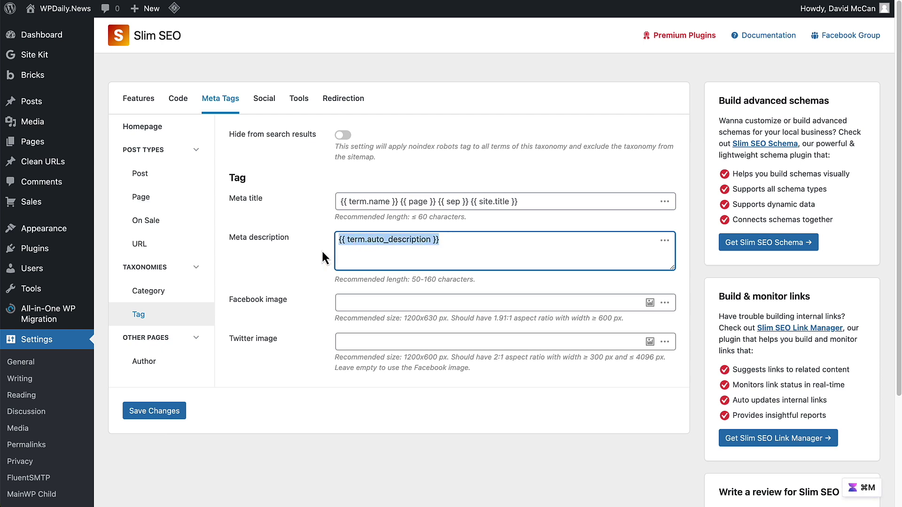
text(News an)
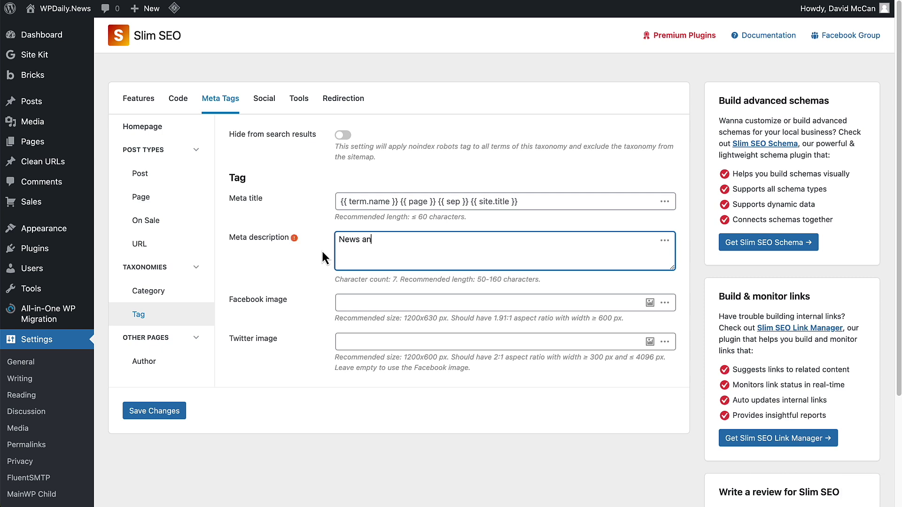
text(d resource)
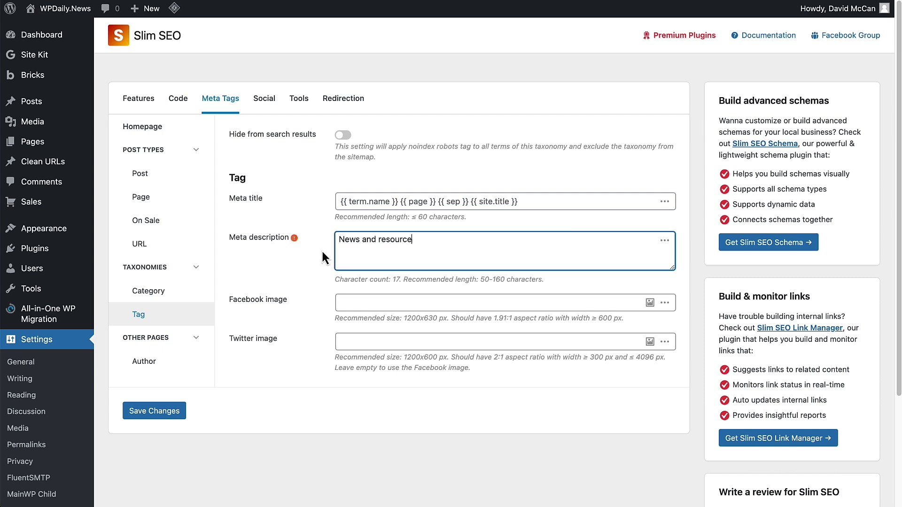
text(s related to)
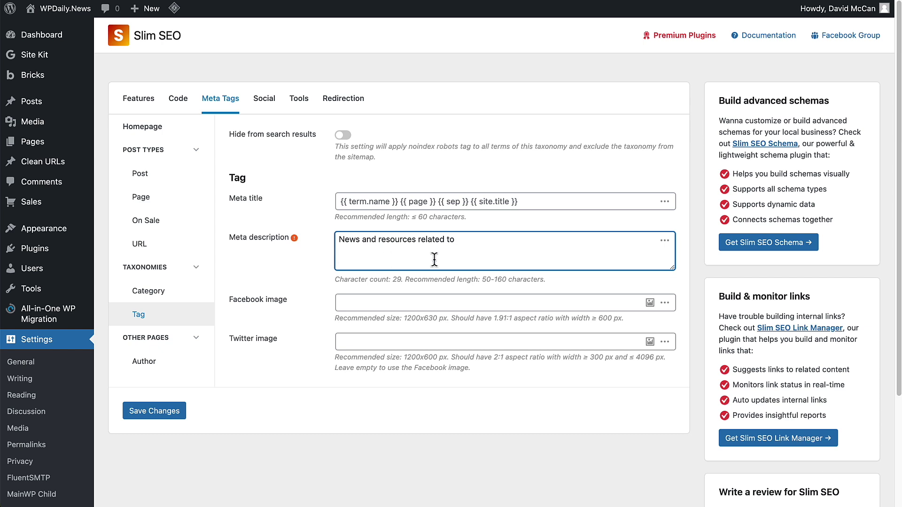
click(664, 241)
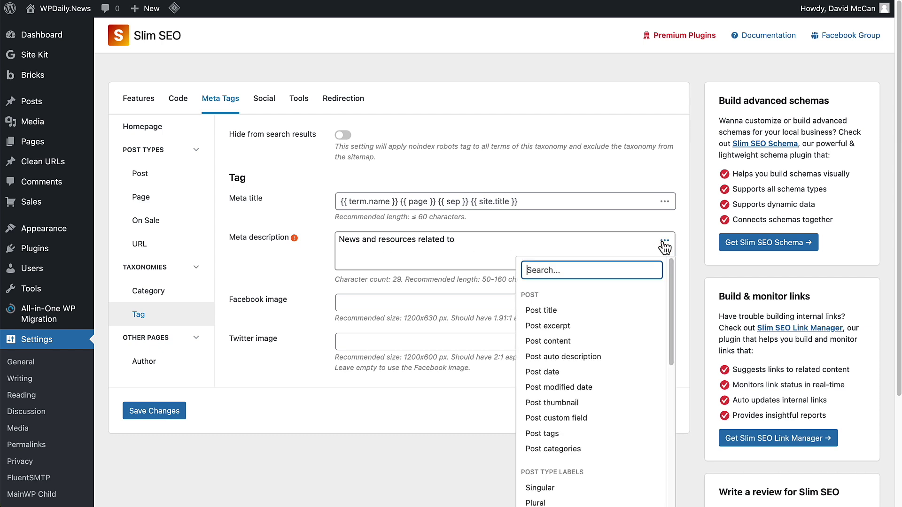
scroll(641, 340, down, 8)
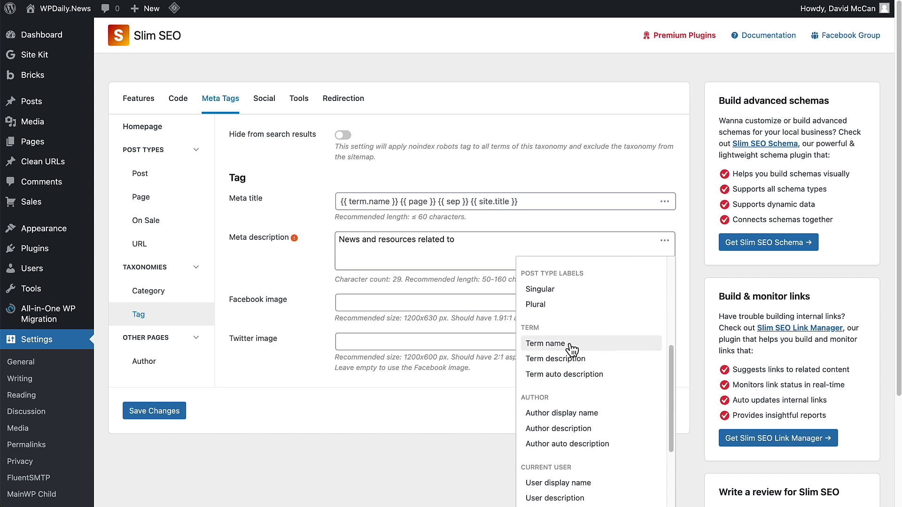
click(570, 346)
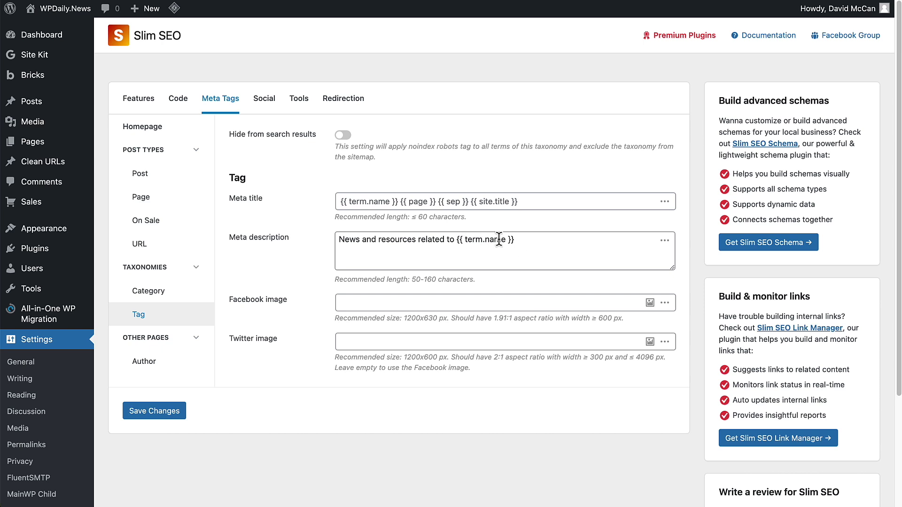
Step: Save the tag description, then turn on Hide from search results for Author pages and save
click(158, 414)
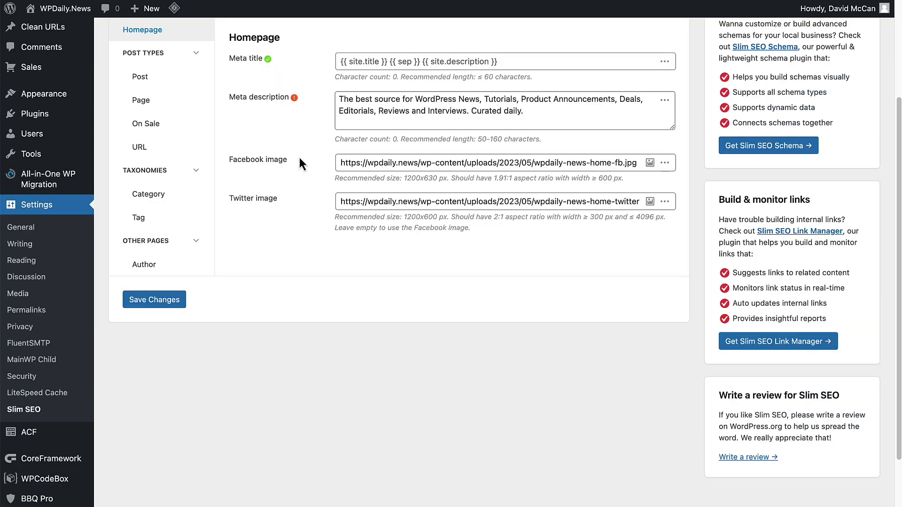
click(160, 270)
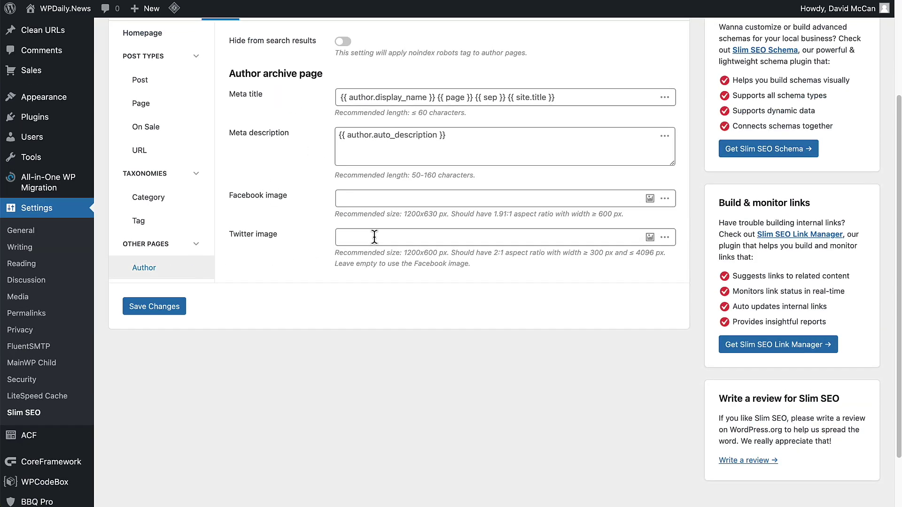
scroll(409, 223, up, 3)
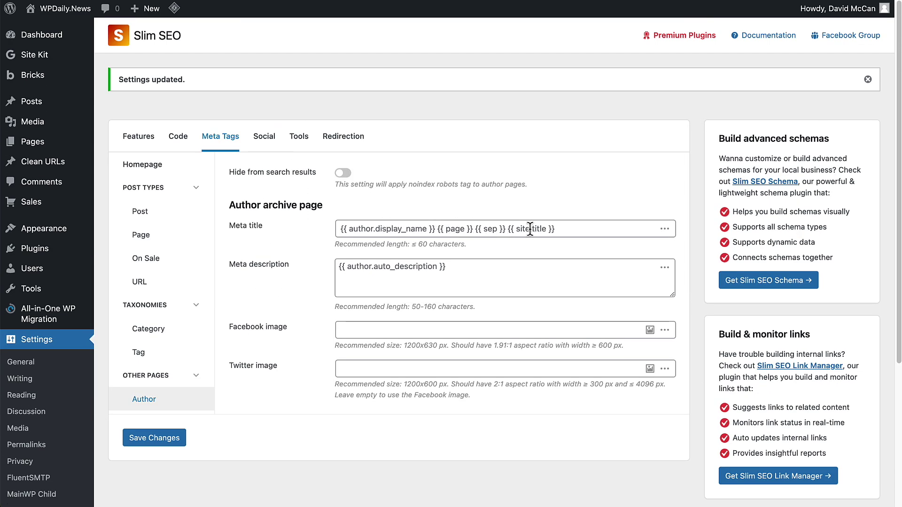
click(343, 173)
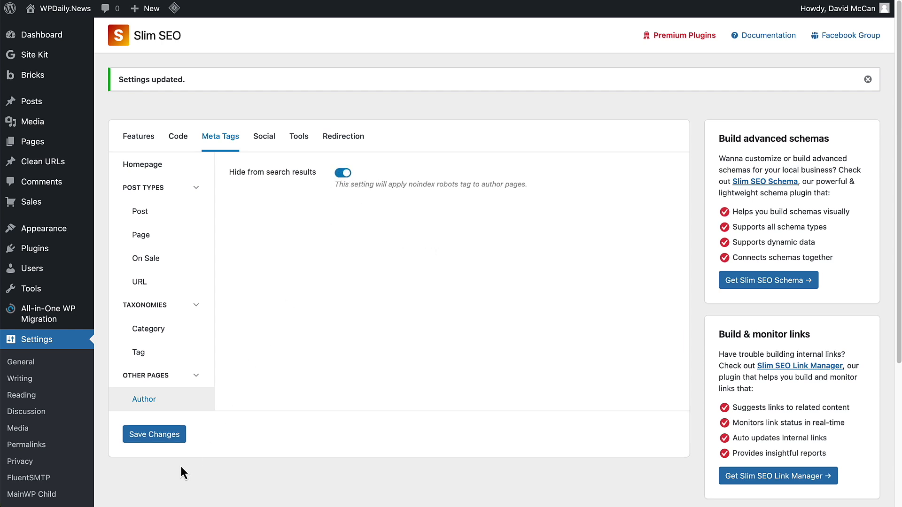
click(162, 434)
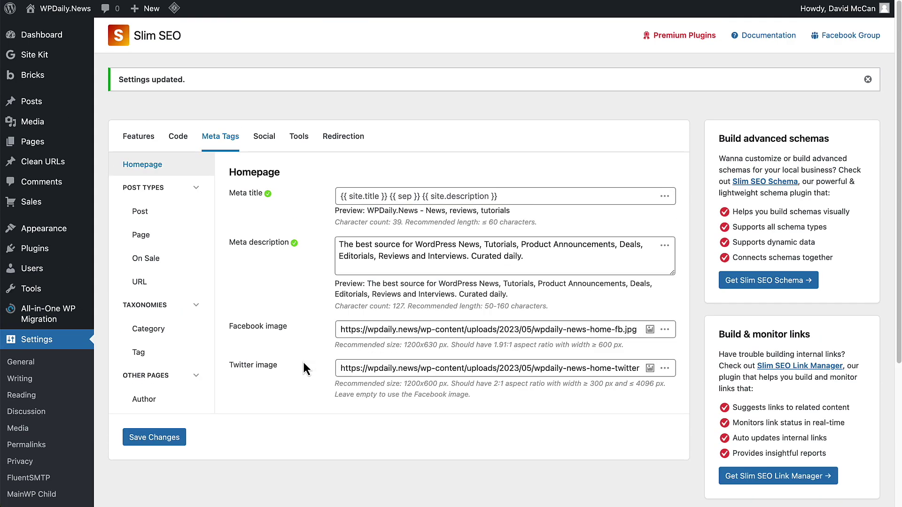